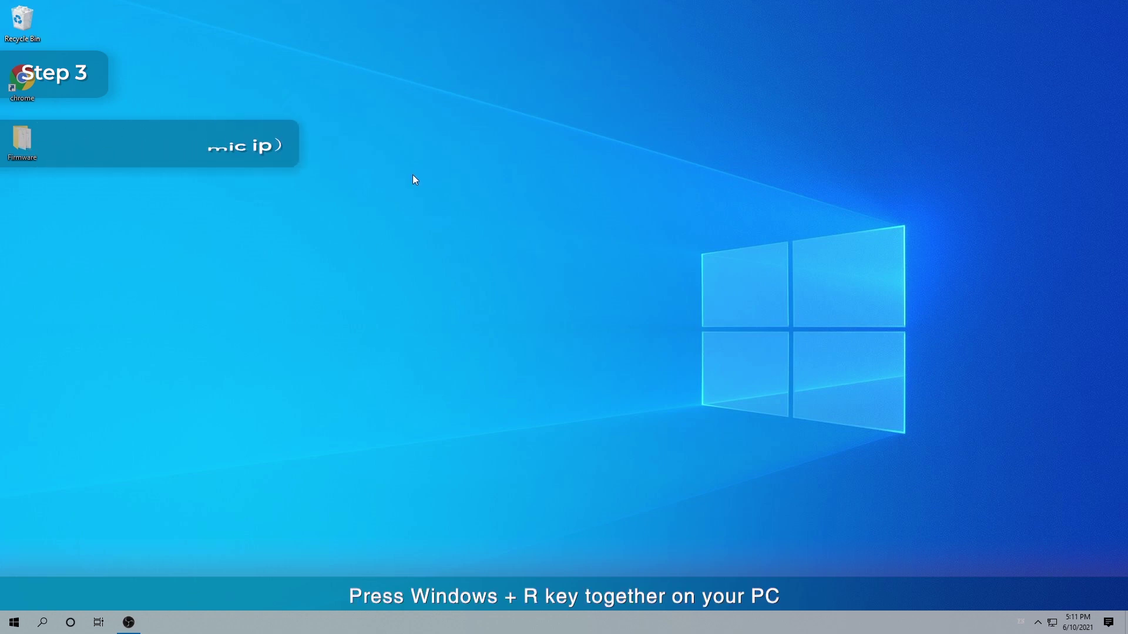
Open the Ethernet connection's IPv4 properties through ncpa.cpl to check automatic IP and DNS
key("super+r")
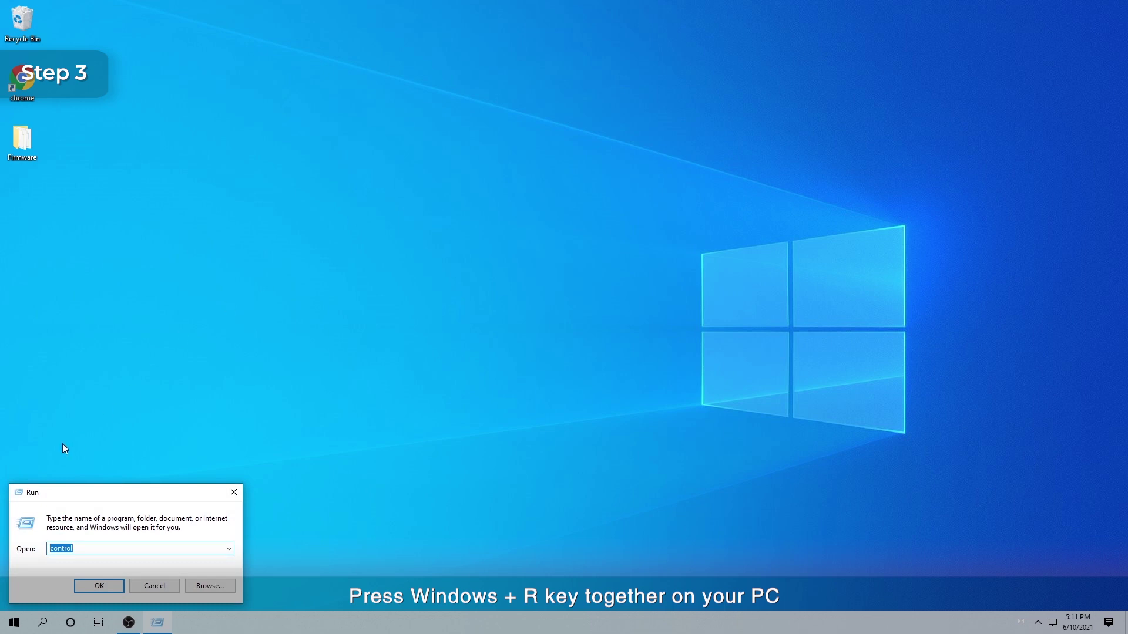
type("ncpa.cpl")
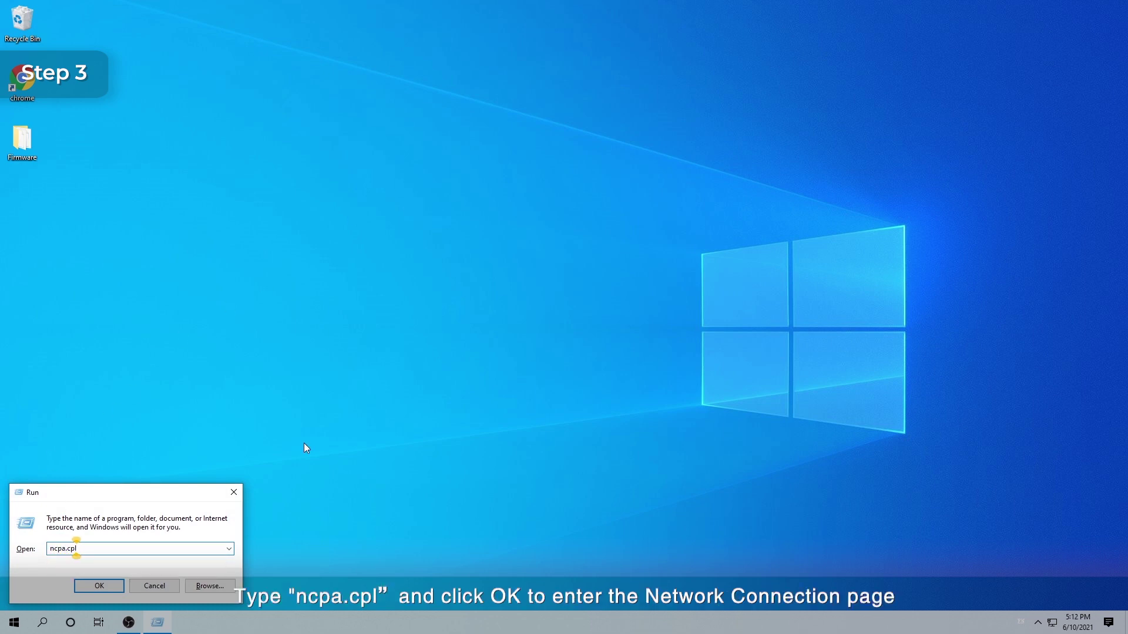
key("Return")
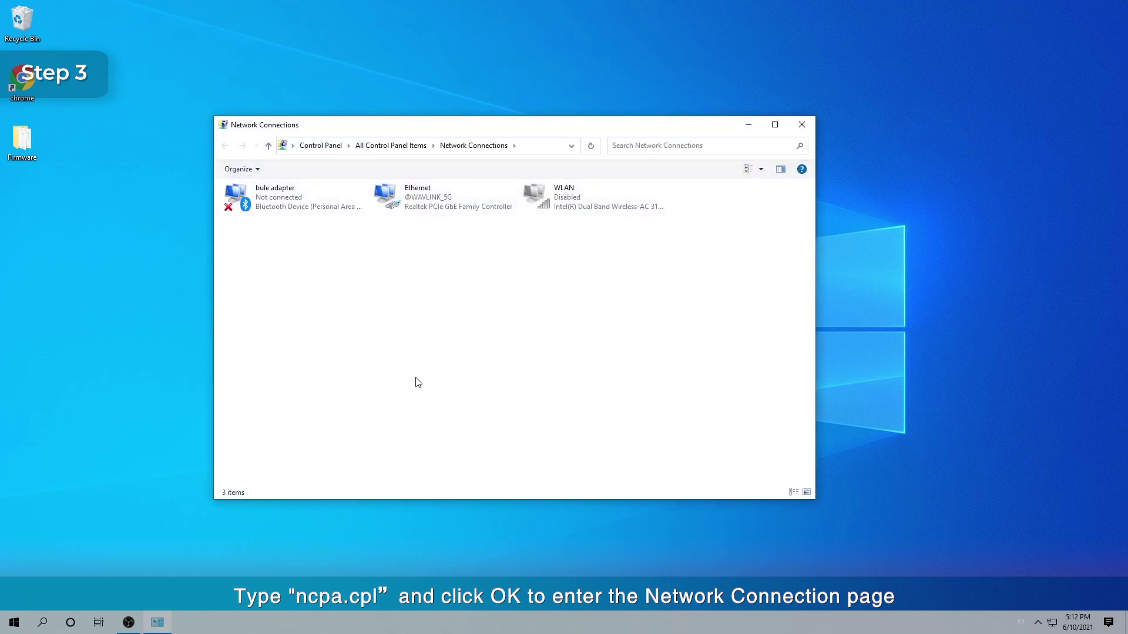
left_click(410, 203)
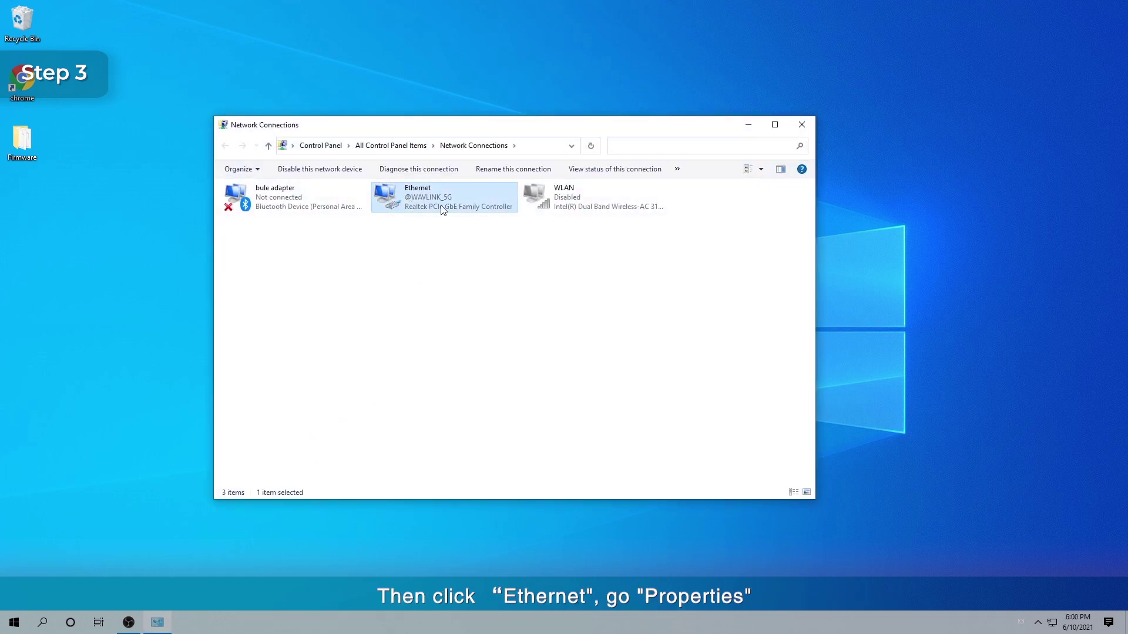
double_click(442, 211)
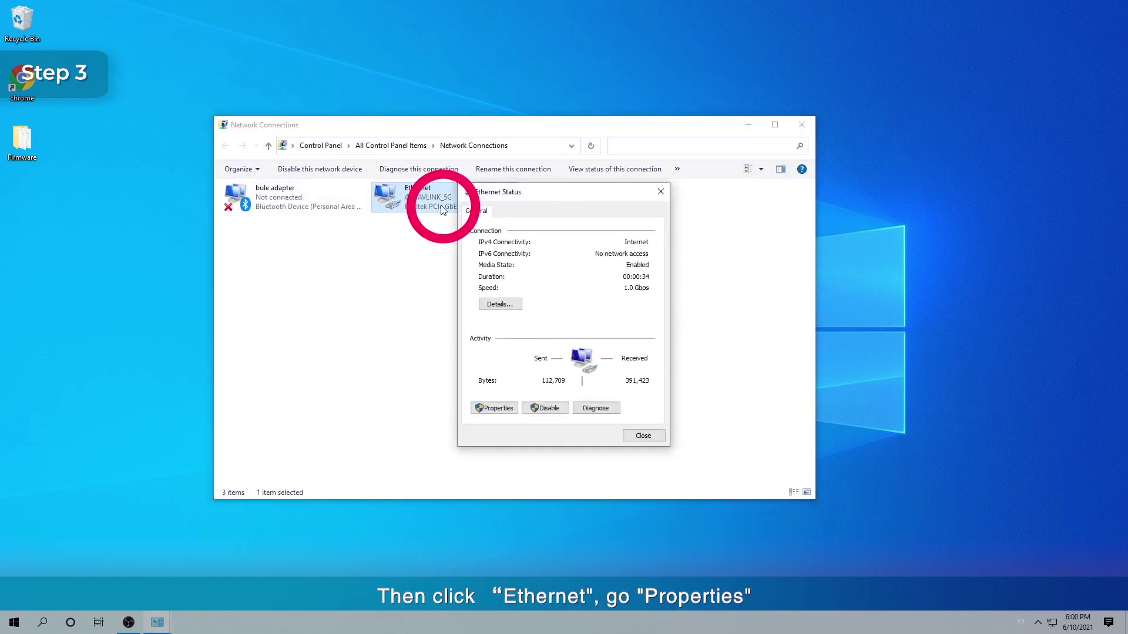
left_click(494, 408)
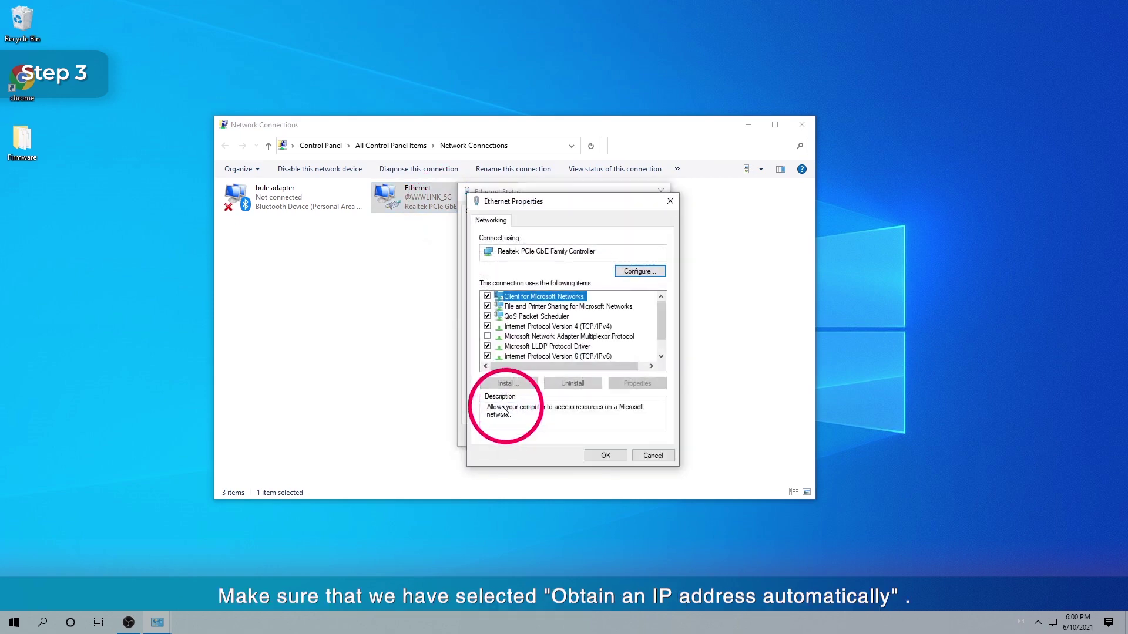
double_click(578, 329)
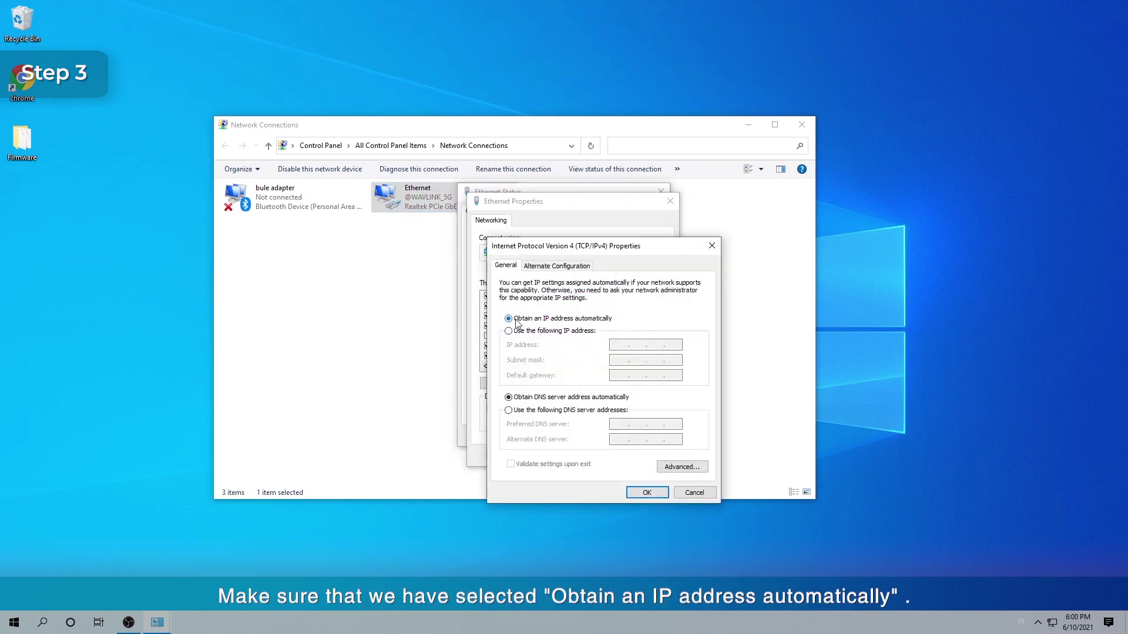
Keep automatic IPv4, then review Ethernet details (IP 192.166.3.146, gateway 192.166.3.1) and close them
left_click(648, 492)
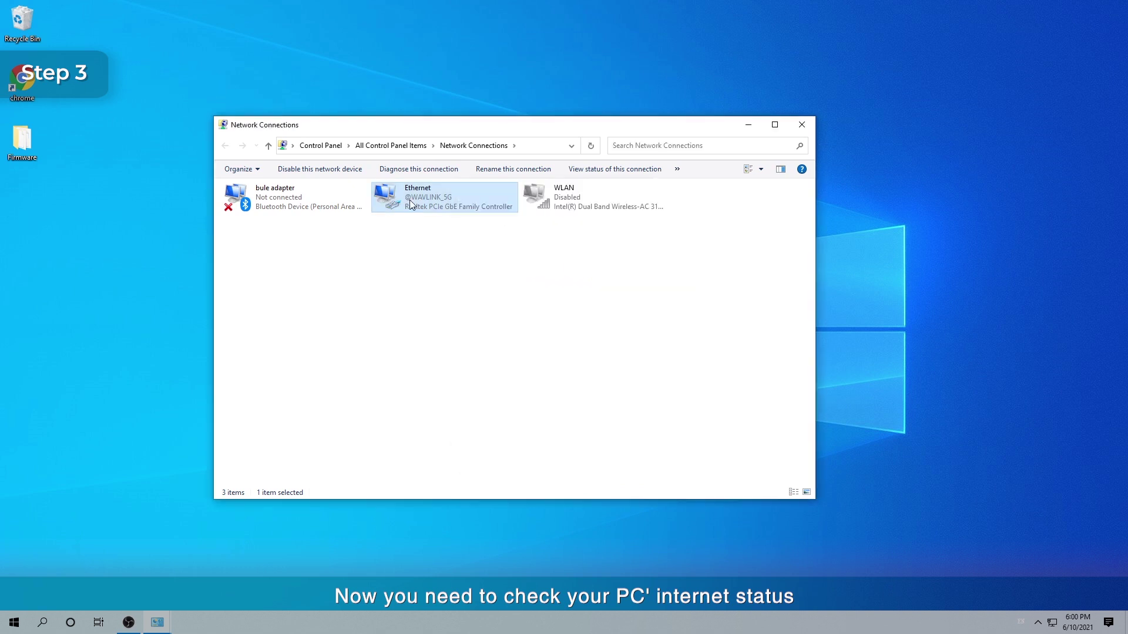
double_click(410, 202)
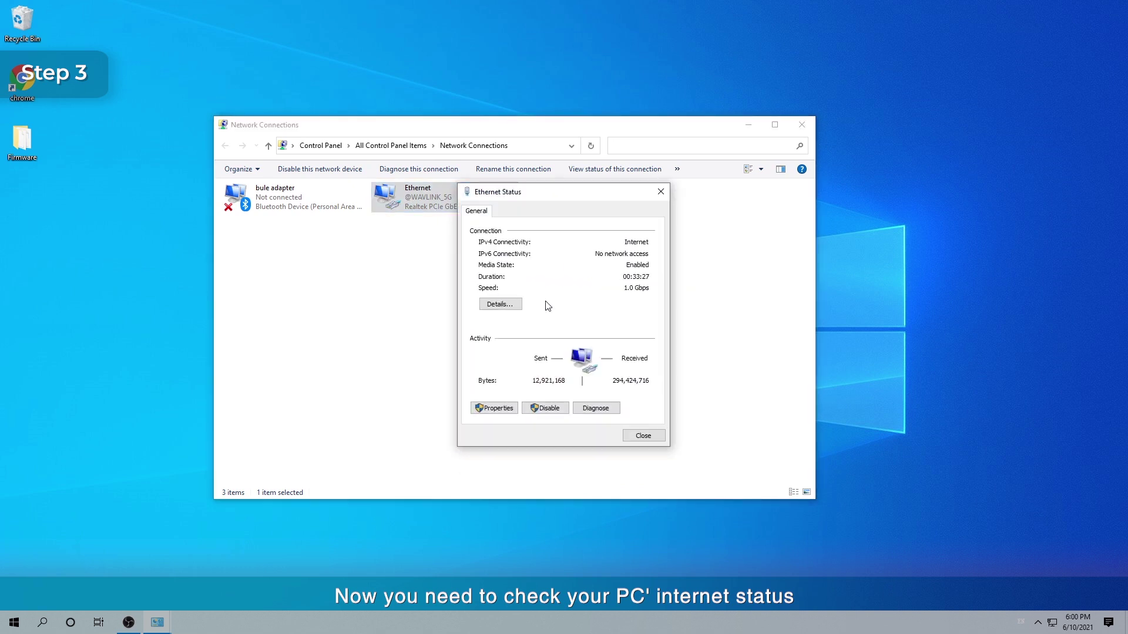
left_click(503, 305)
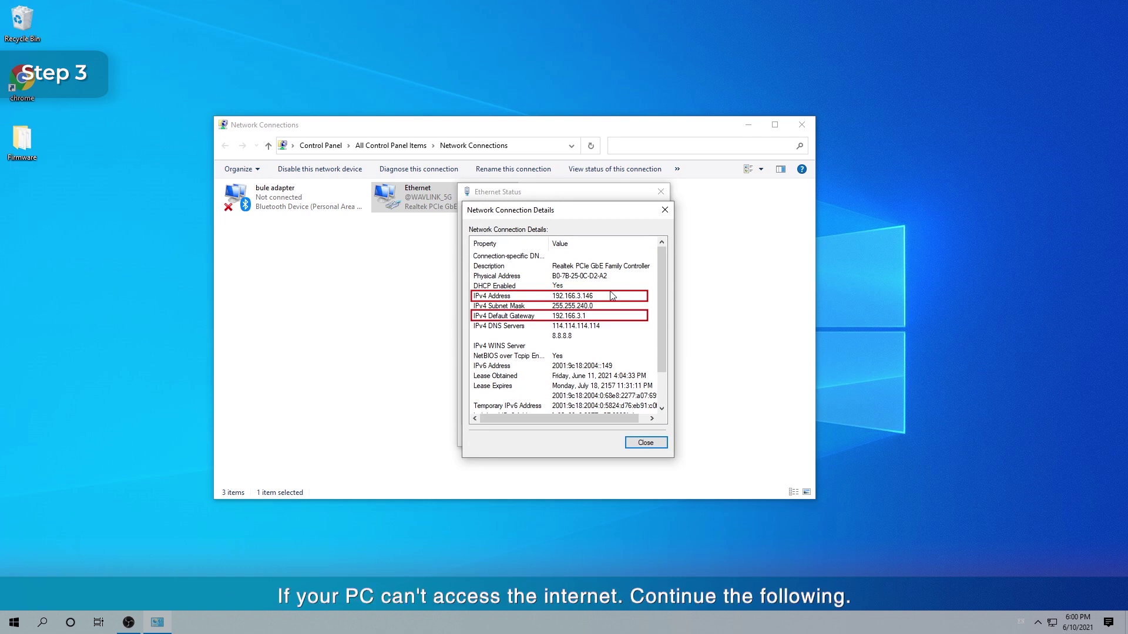
left_click(640, 444)
left_click(653, 437)
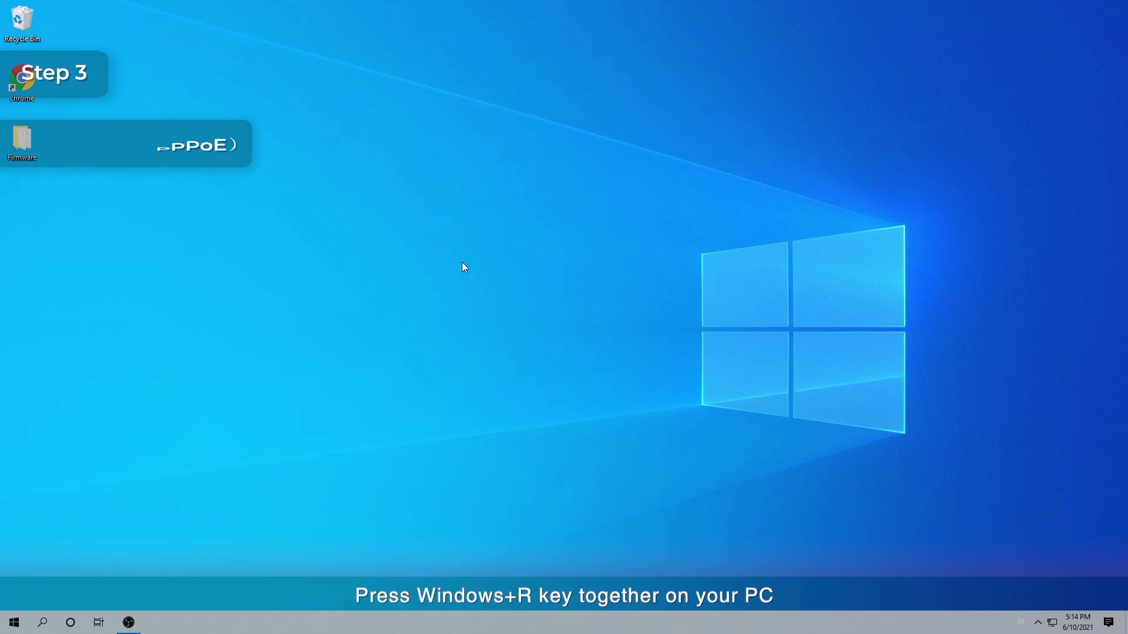
Start a Broadband (PPPoE) connection from the Network and Sharing Center's new-connection wizard
key("super+r")
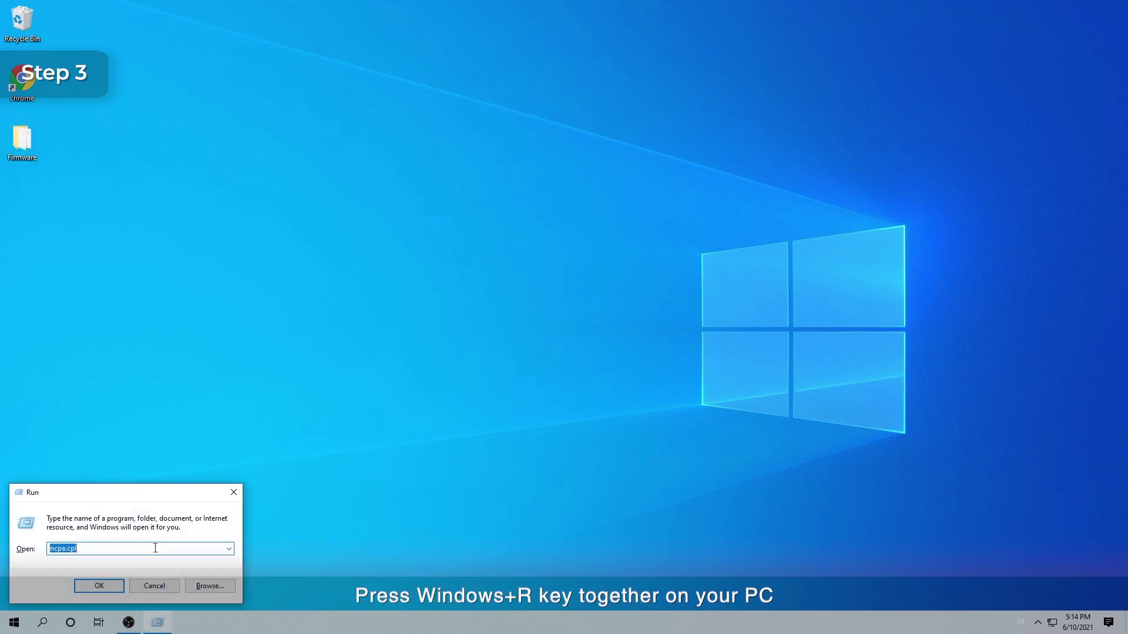
type("co")
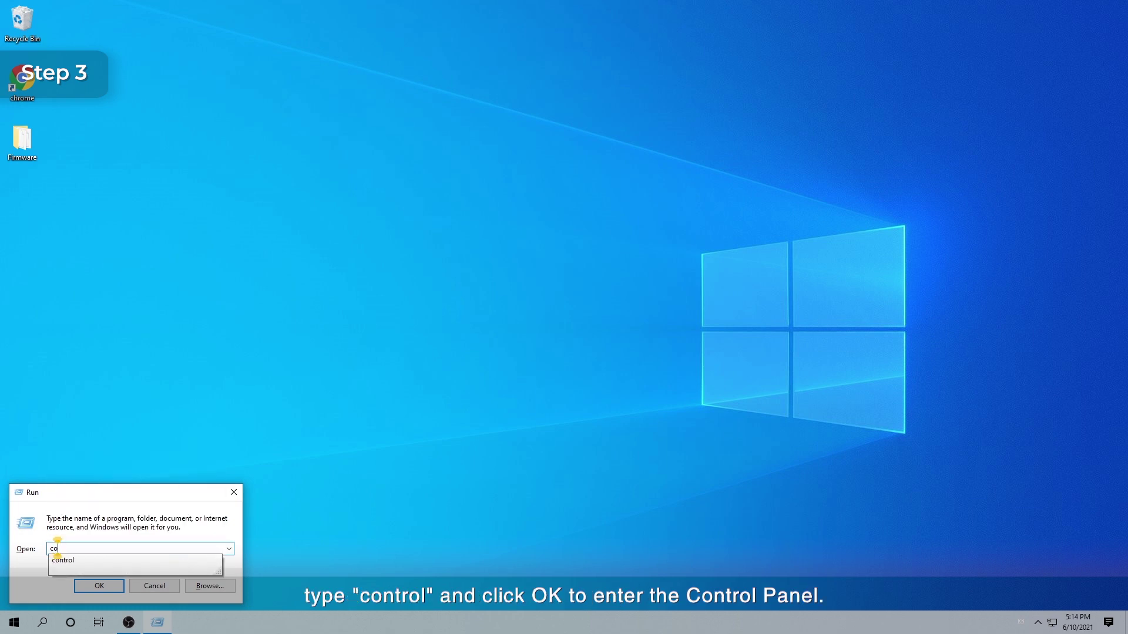
type("ntrol")
key("Return")
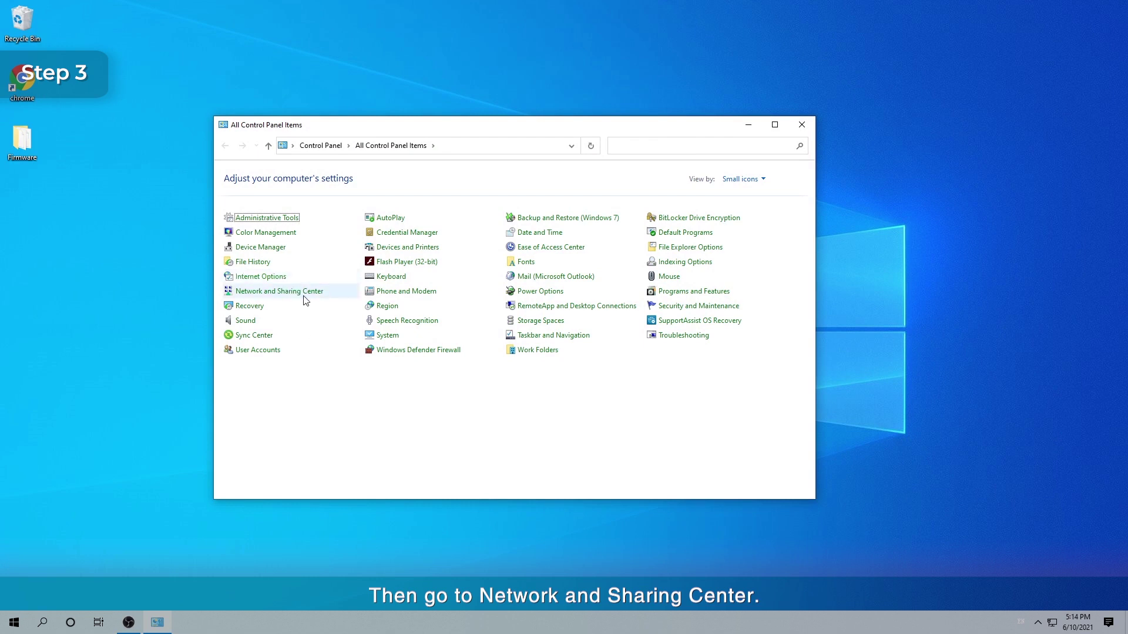
left_click(301, 299)
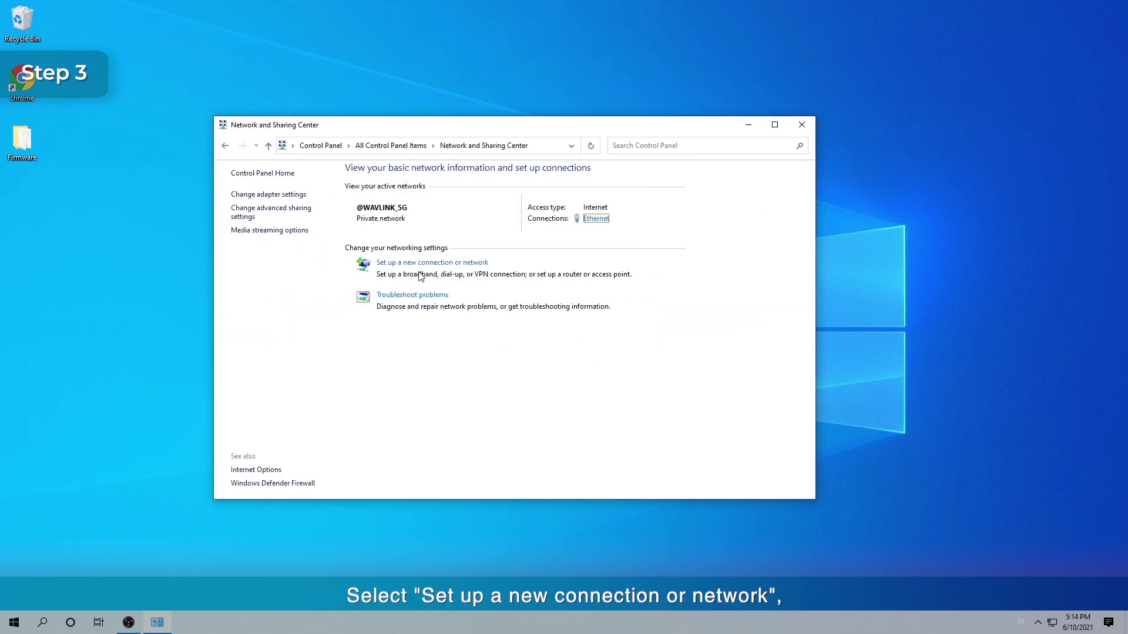
left_click(428, 262)
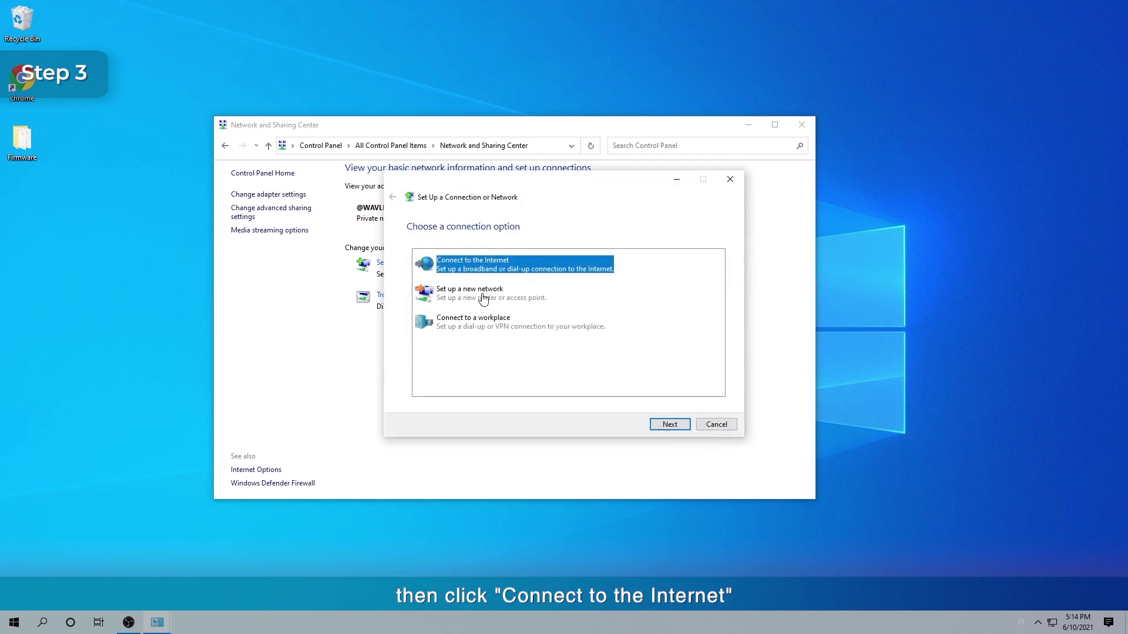
left_click(670, 424)
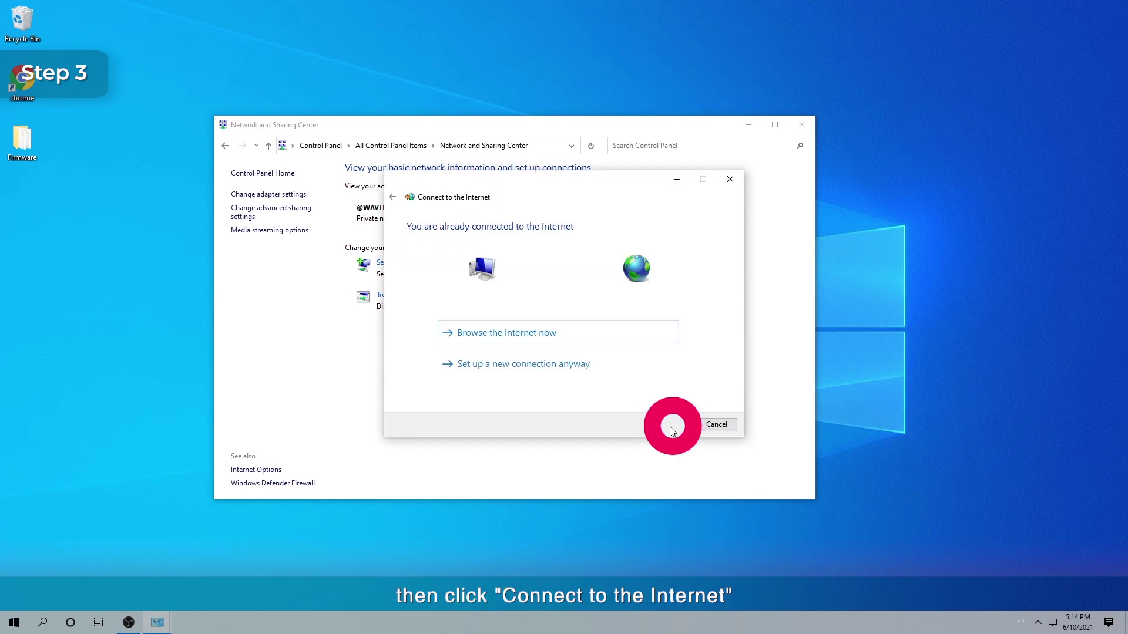
left_click(516, 368)
left_click(493, 269)
Enter the ISP user name and password and connect the new Broadband Connection
left_click(537, 254)
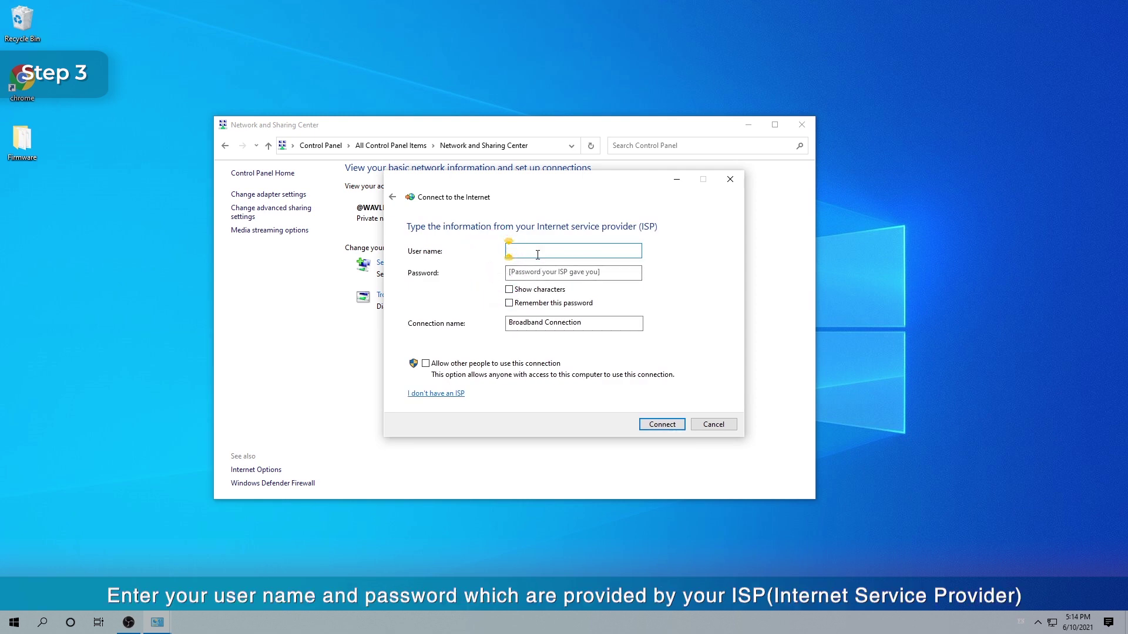
type("wavlink")
left_click(524, 271)
type("123")
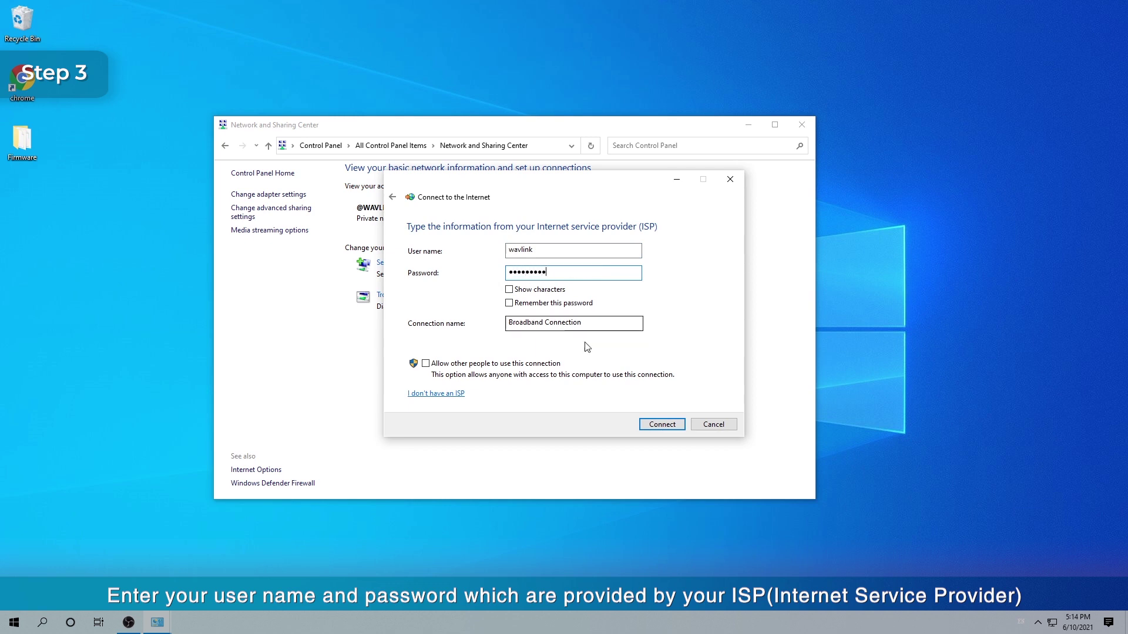
left_click(658, 423)
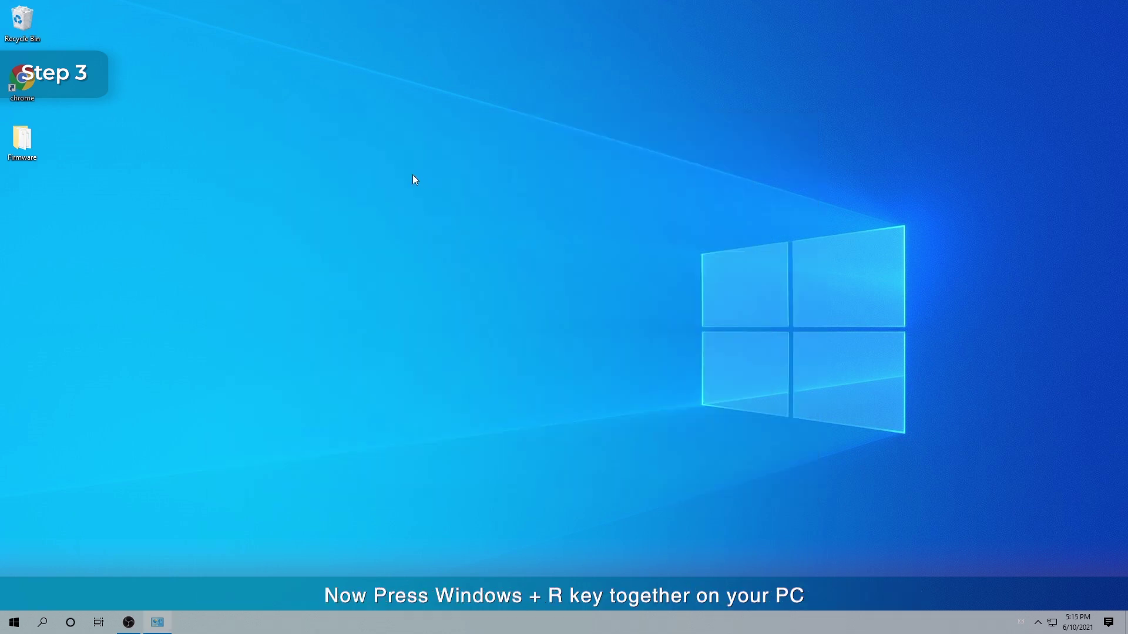
Show the Ethernet details through ncpa.cpl to check IP 192.166.3.146 and gateway 192.166.3.1
key("super+r")
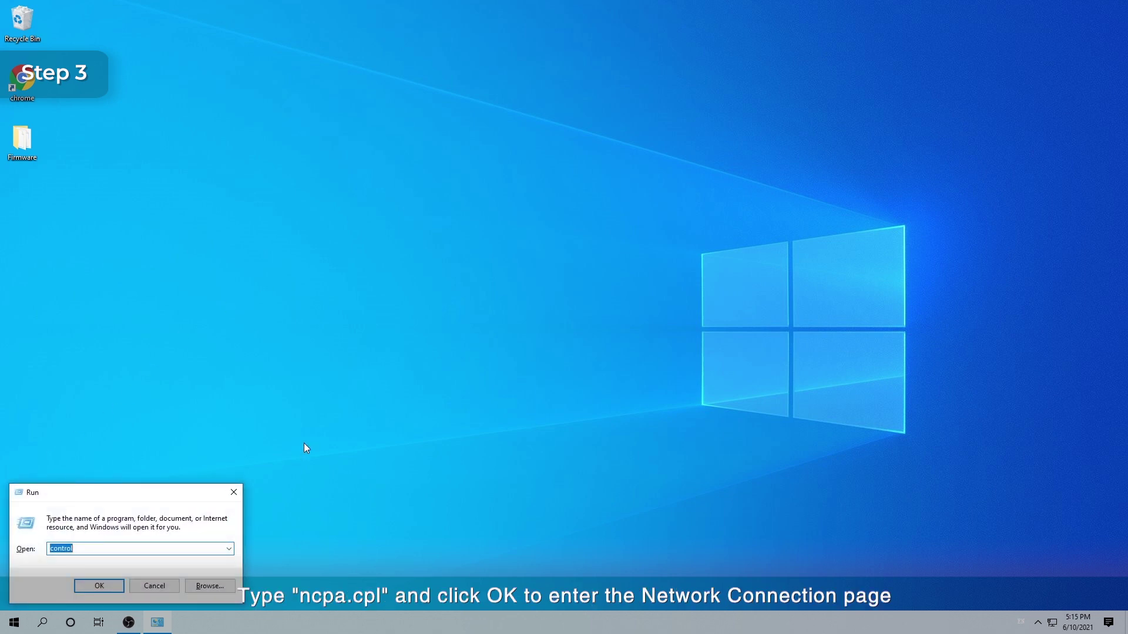
type("ncpa.cpl")
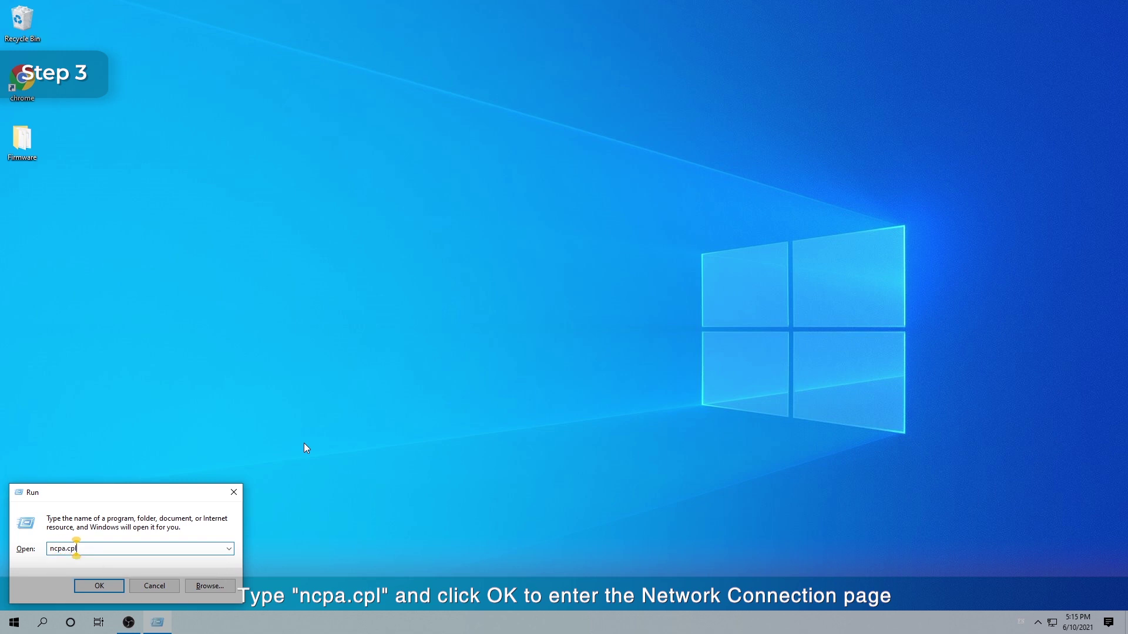
key("Return")
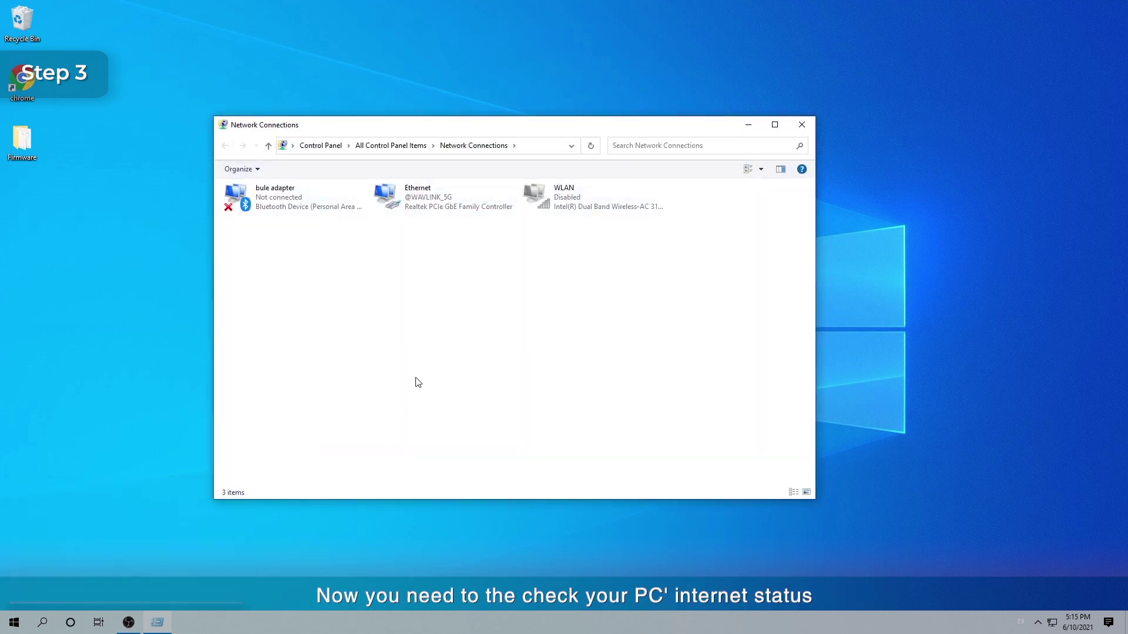
left_click(410, 200)
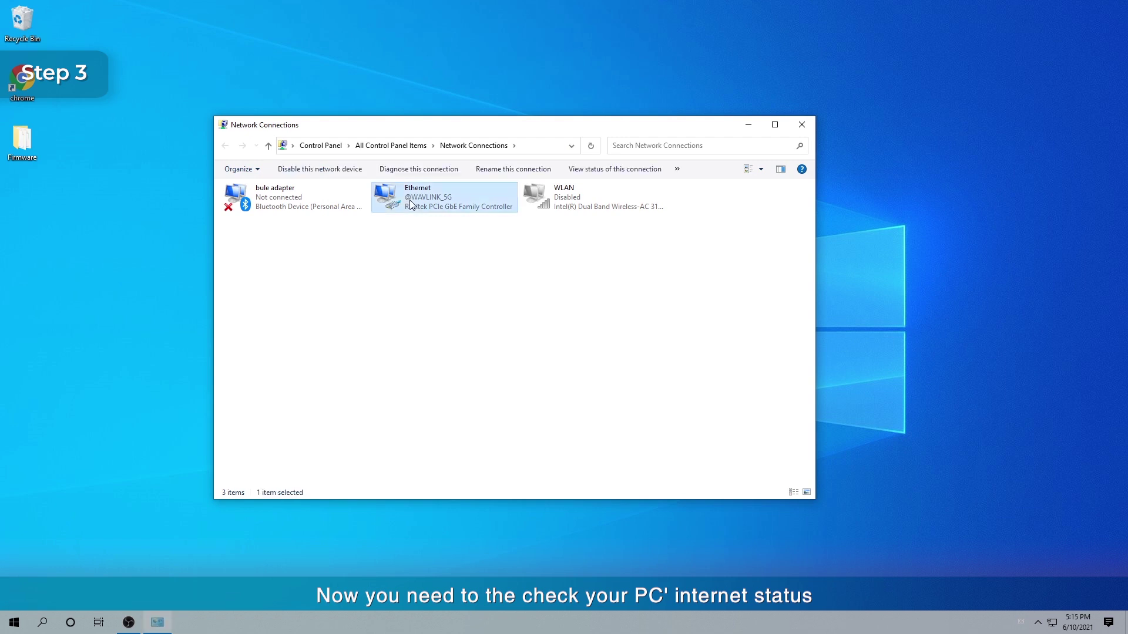
double_click(410, 200)
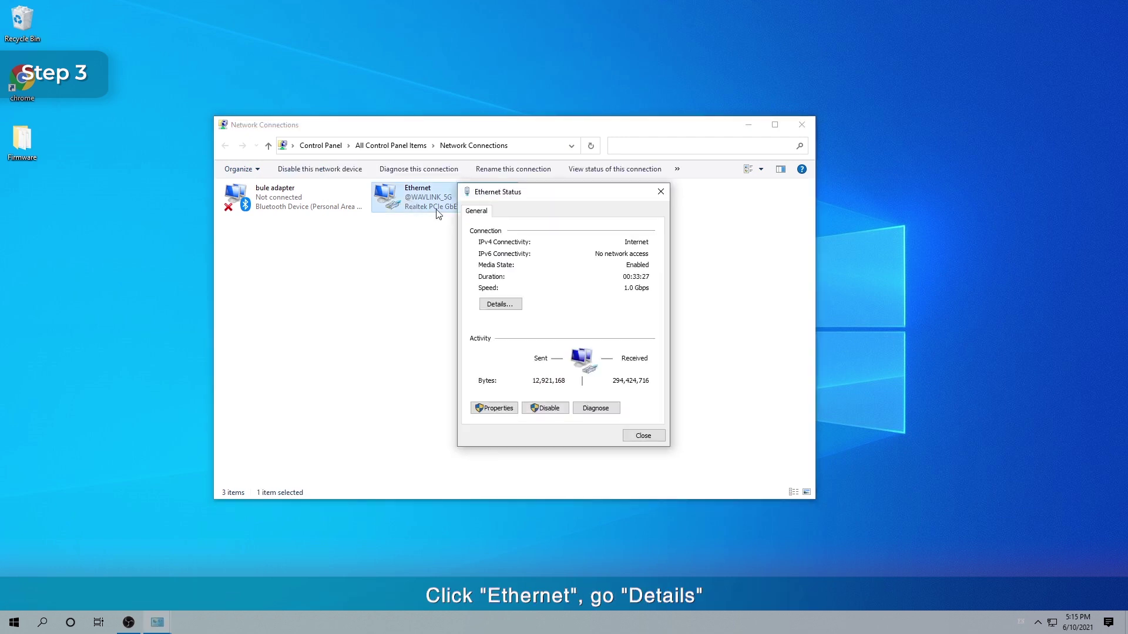
left_click(500, 305)
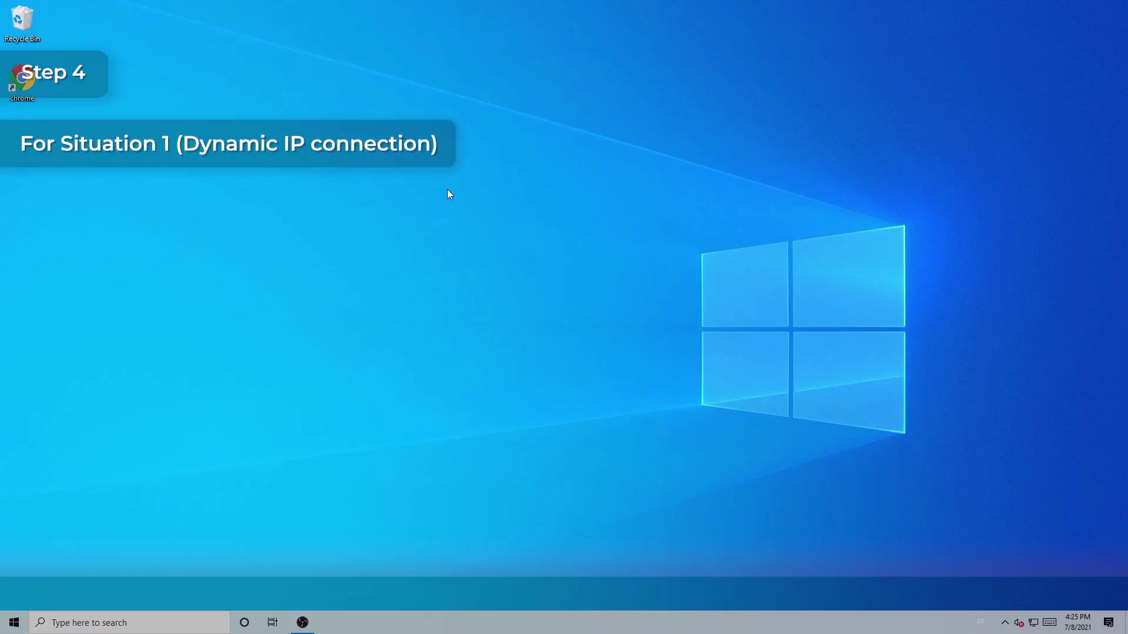
double_click(24, 82)
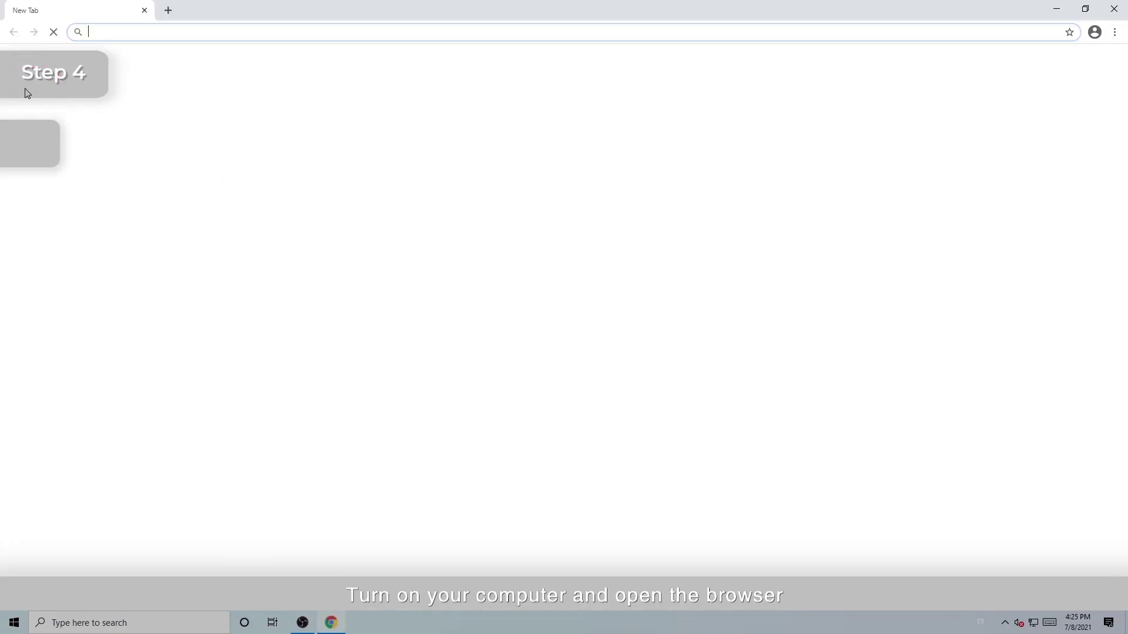
left_click(119, 34)
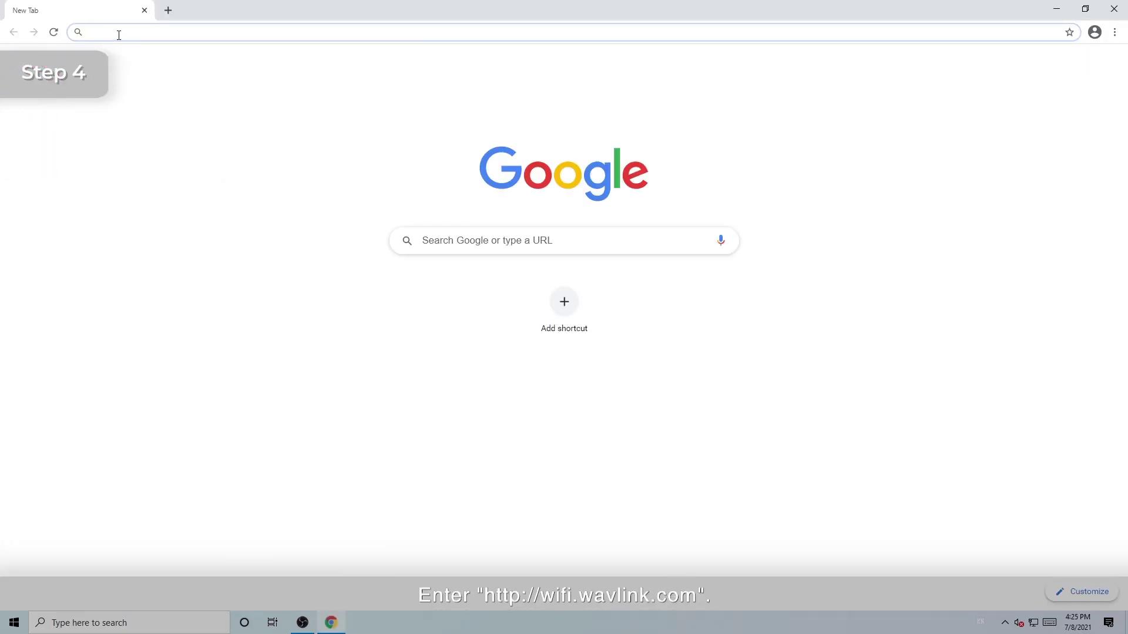
type("http")
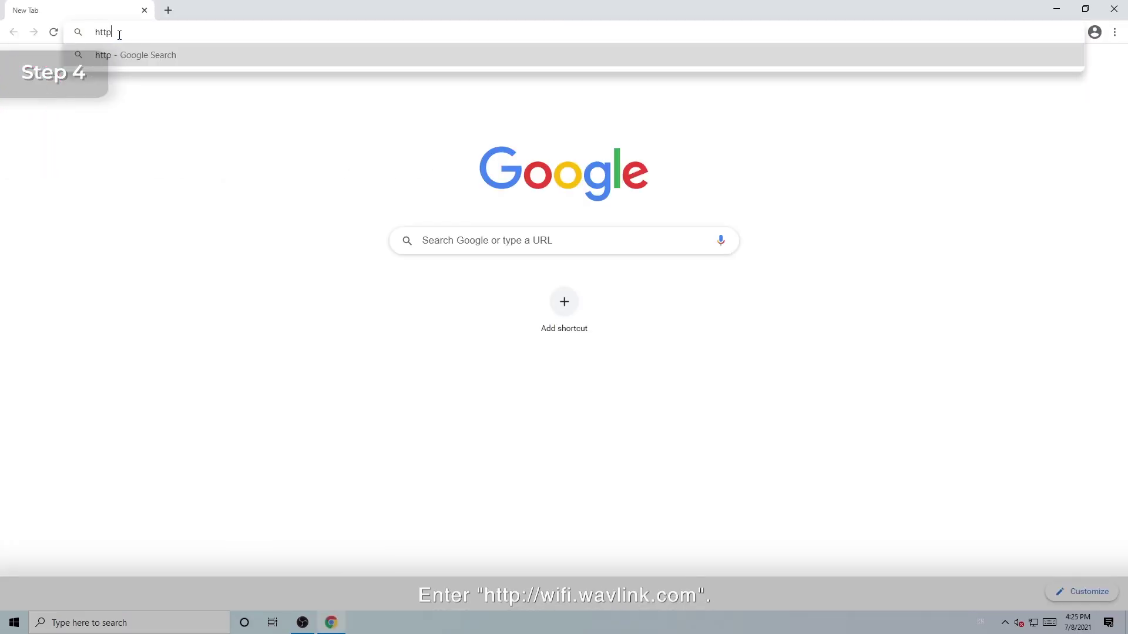
type("://wifi")
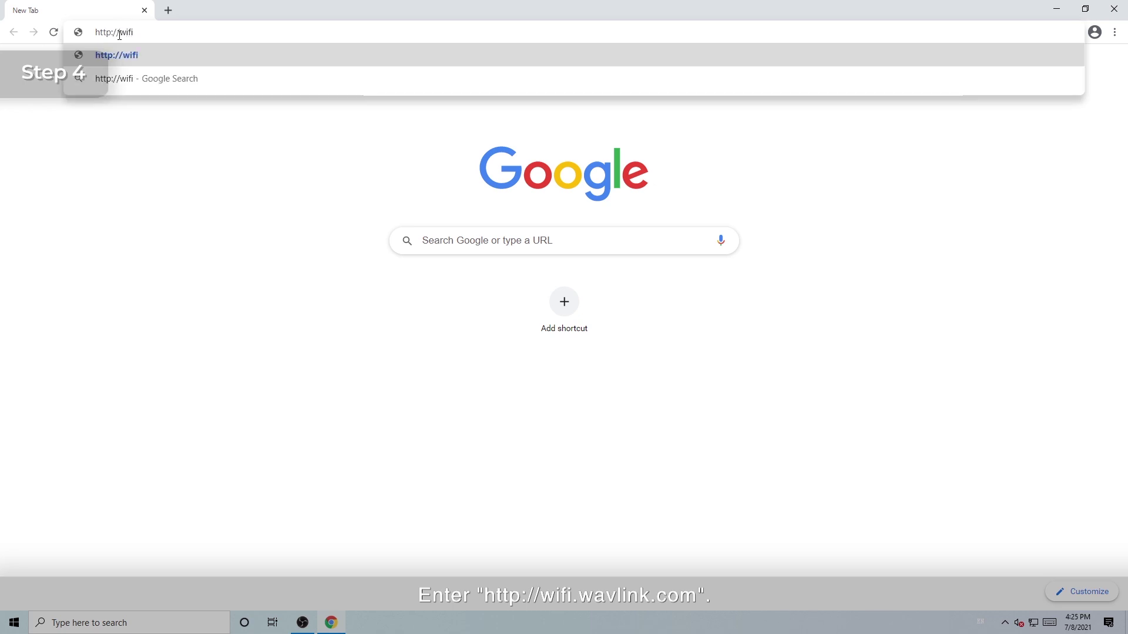
type(".wavlink.")
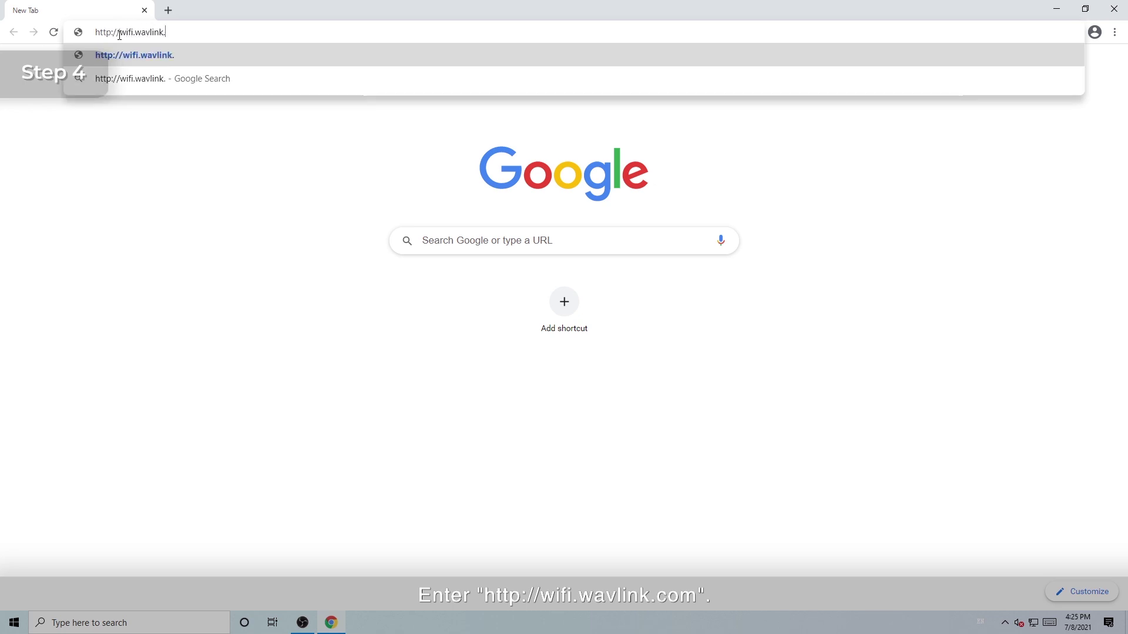
type("com")
key("Return")
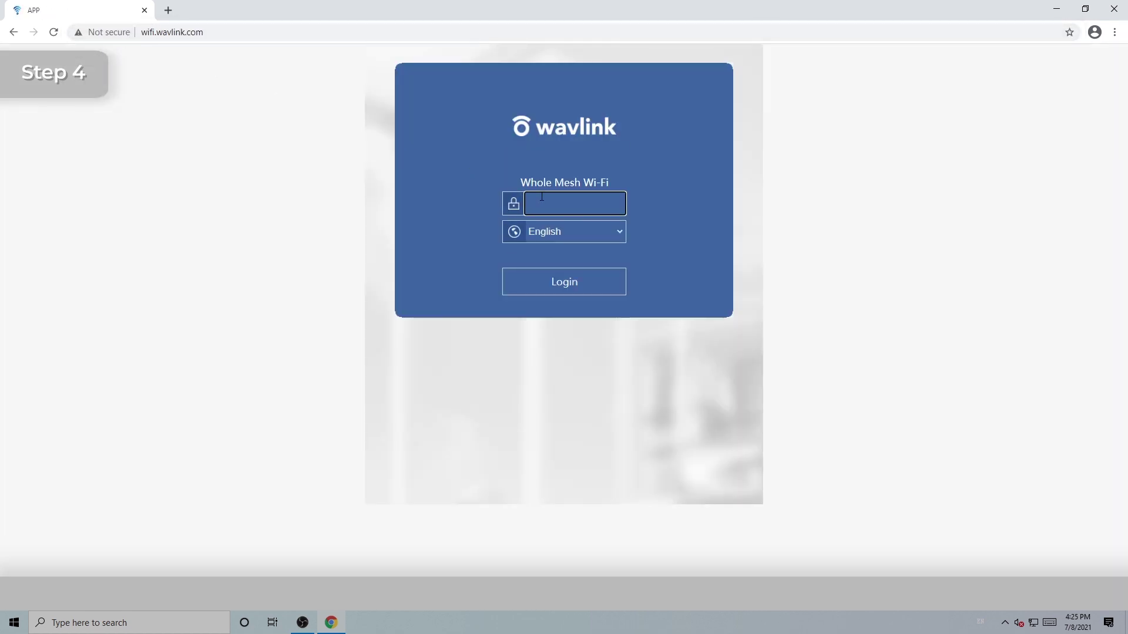
Log in with the router password and view WAN type Router(DHCP) with Internet Connected
type("••••••••")
key("Return")
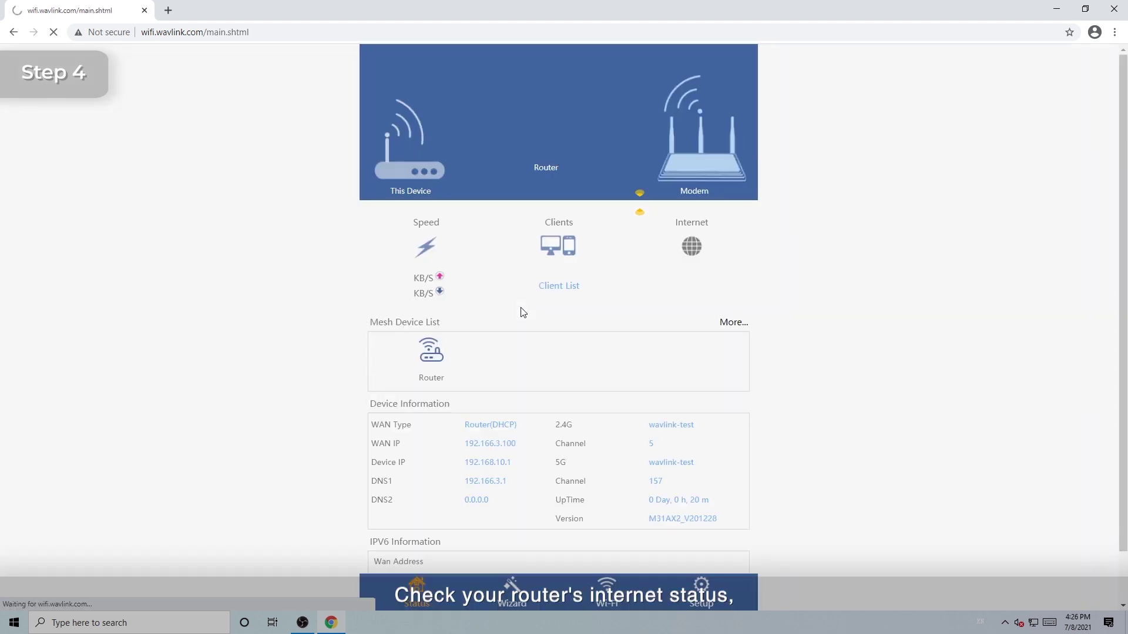
scroll(517, 328, "down", 1)
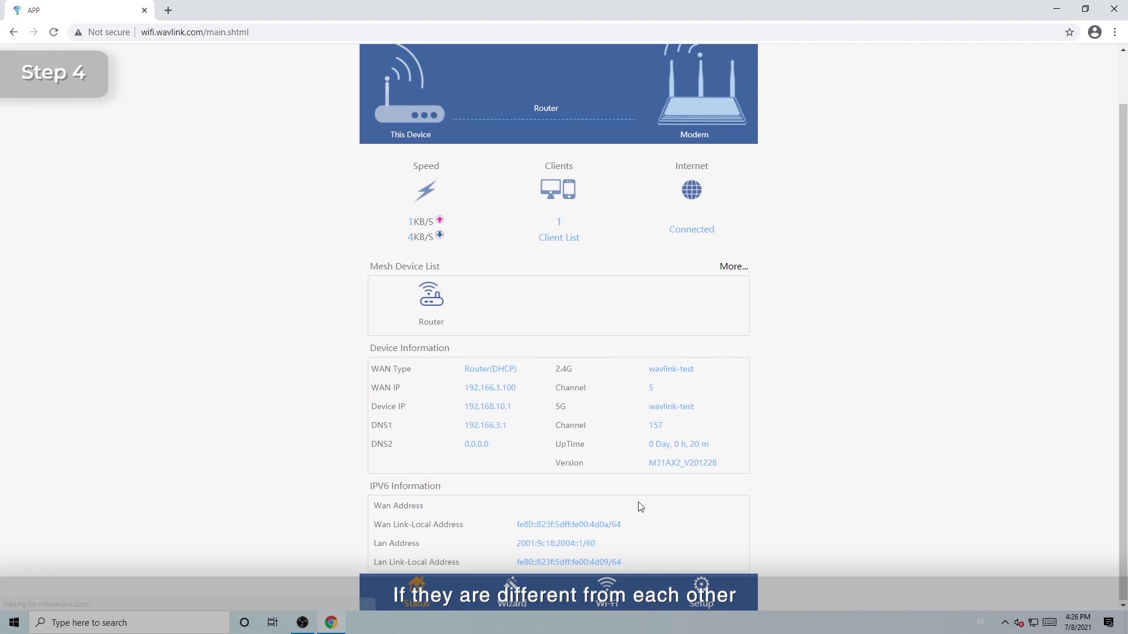
Set WAN Type to DHCP under Setup > Internet Settings and apply until 100%
left_click(711, 598)
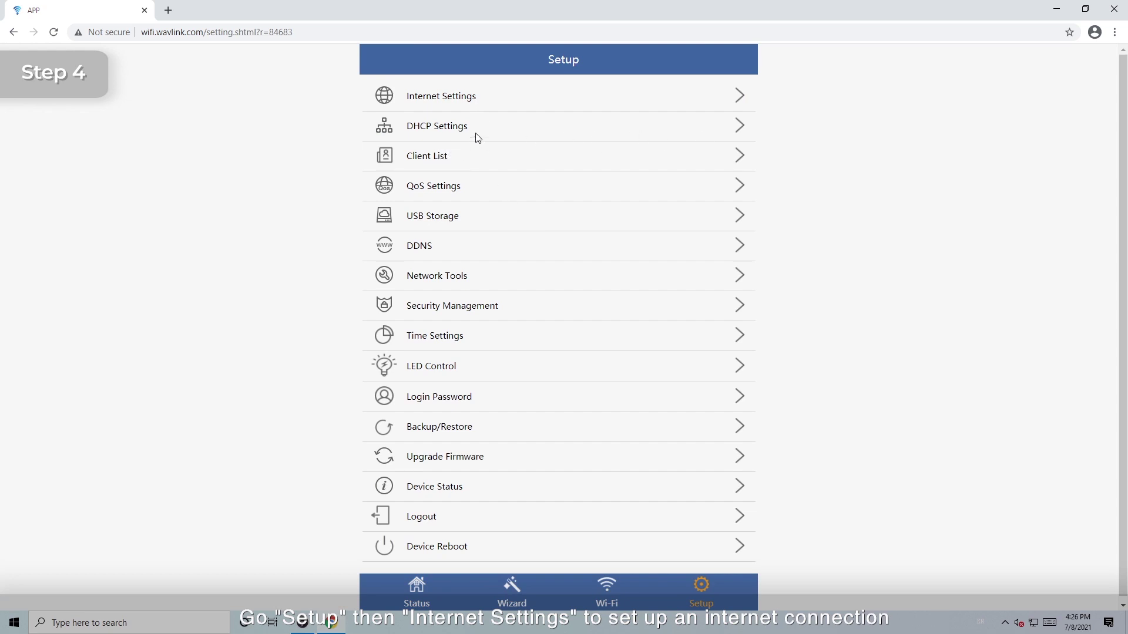
left_click(458, 96)
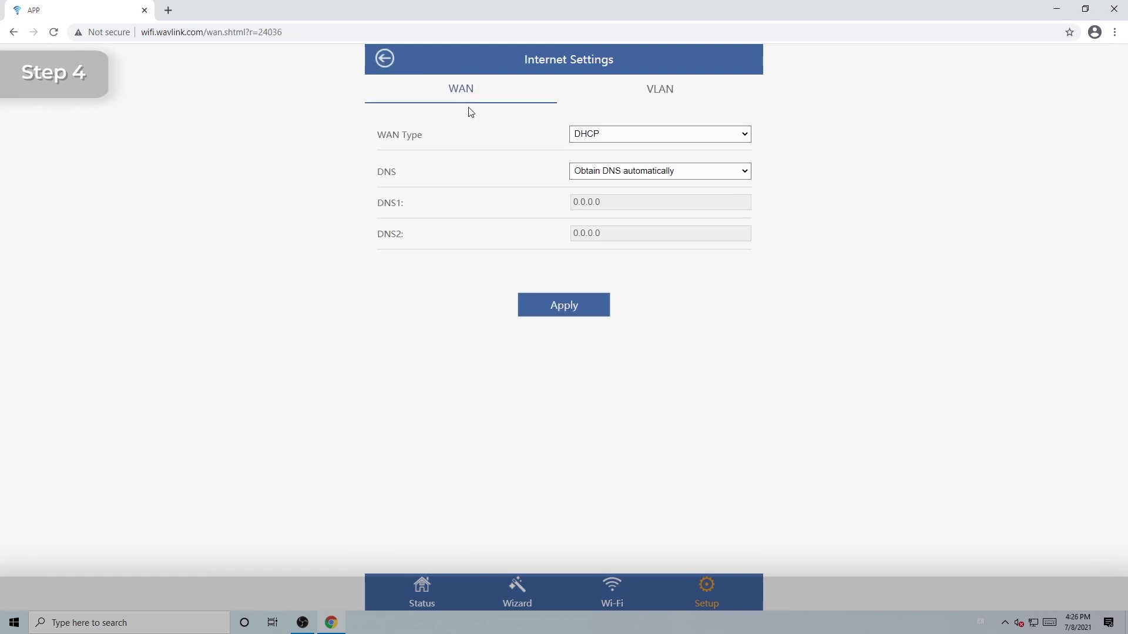
left_click(744, 135)
left_click(631, 147)
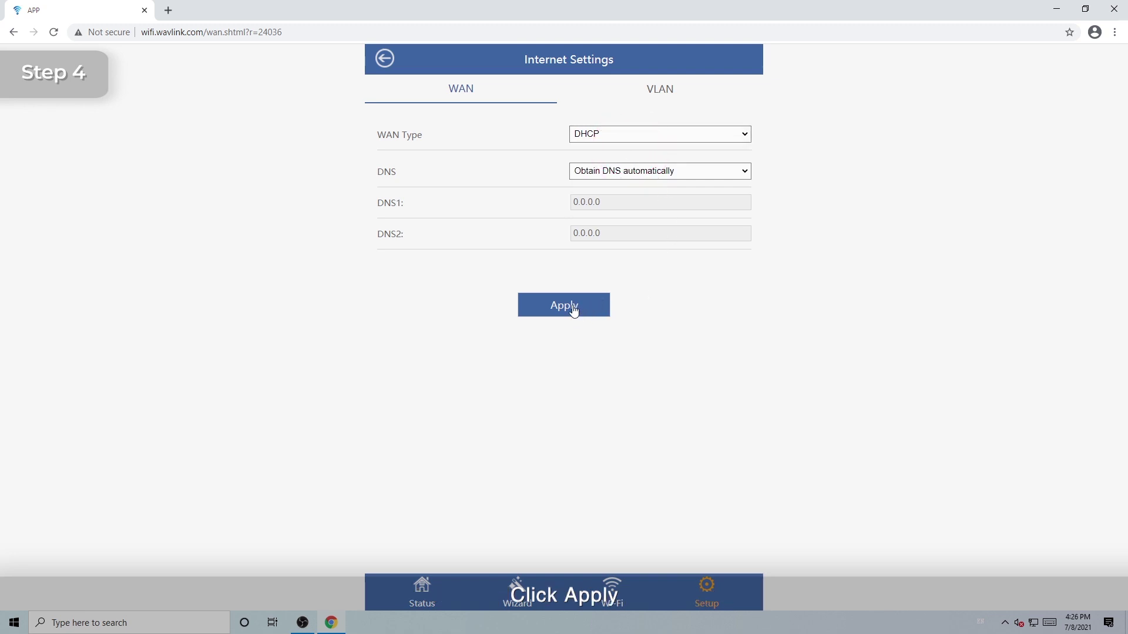
left_click(574, 311)
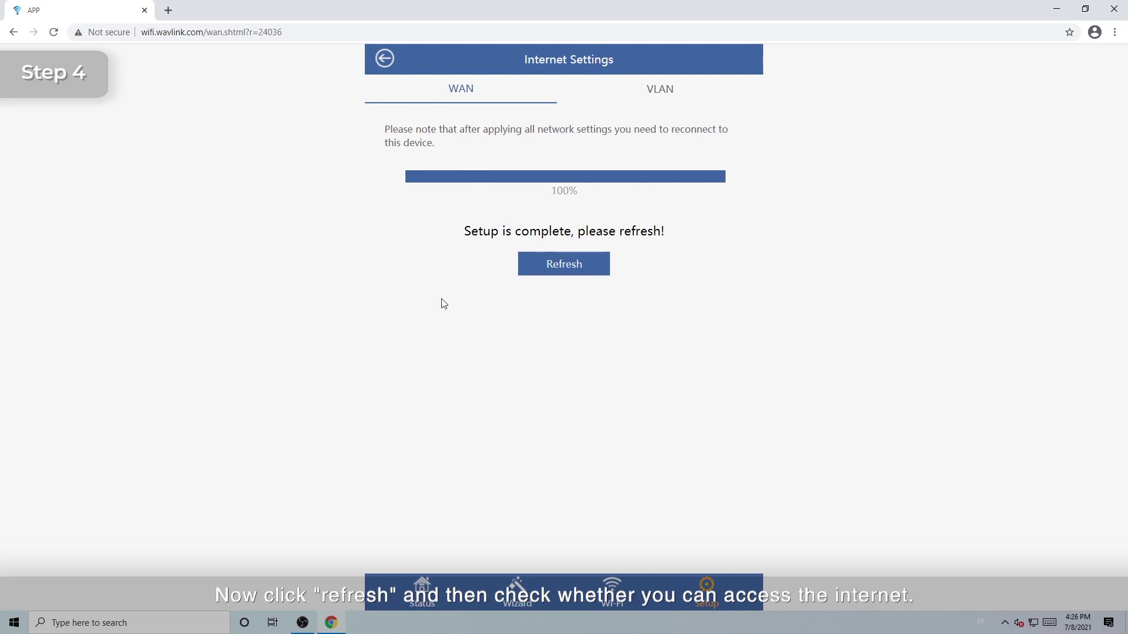
left_click(559, 265)
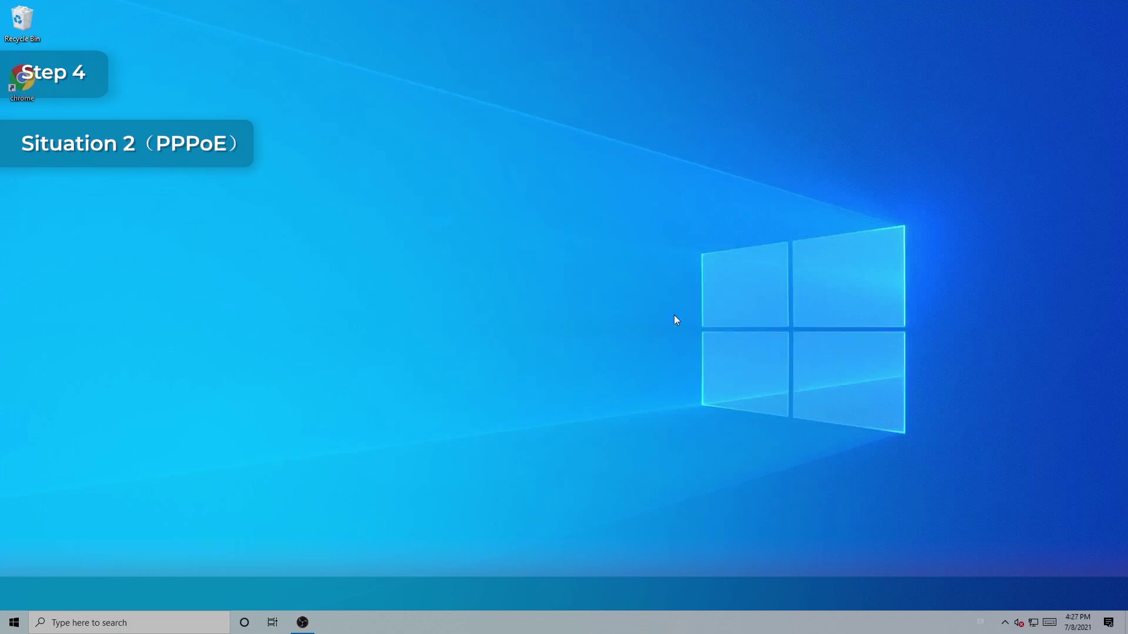
double_click(24, 101)
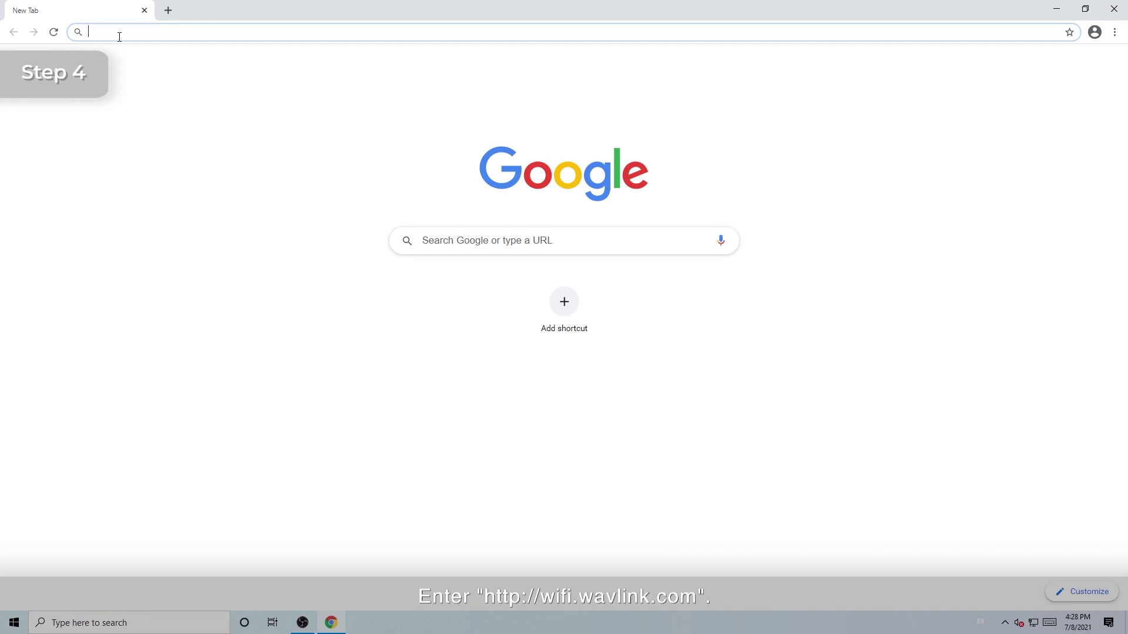
type("http")
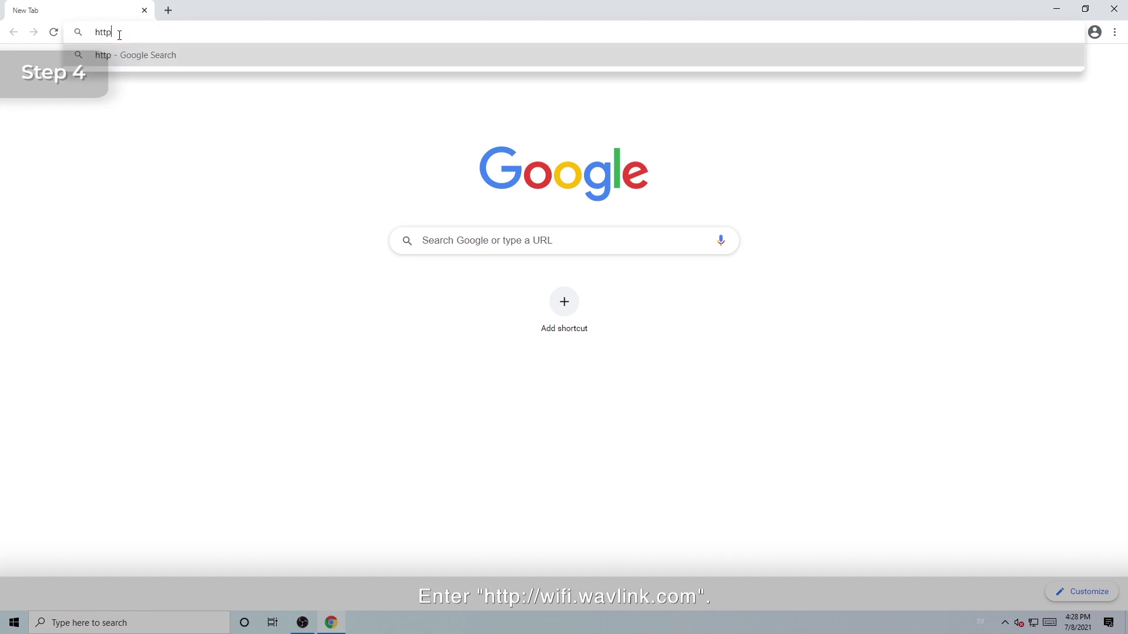
type("://wifi")
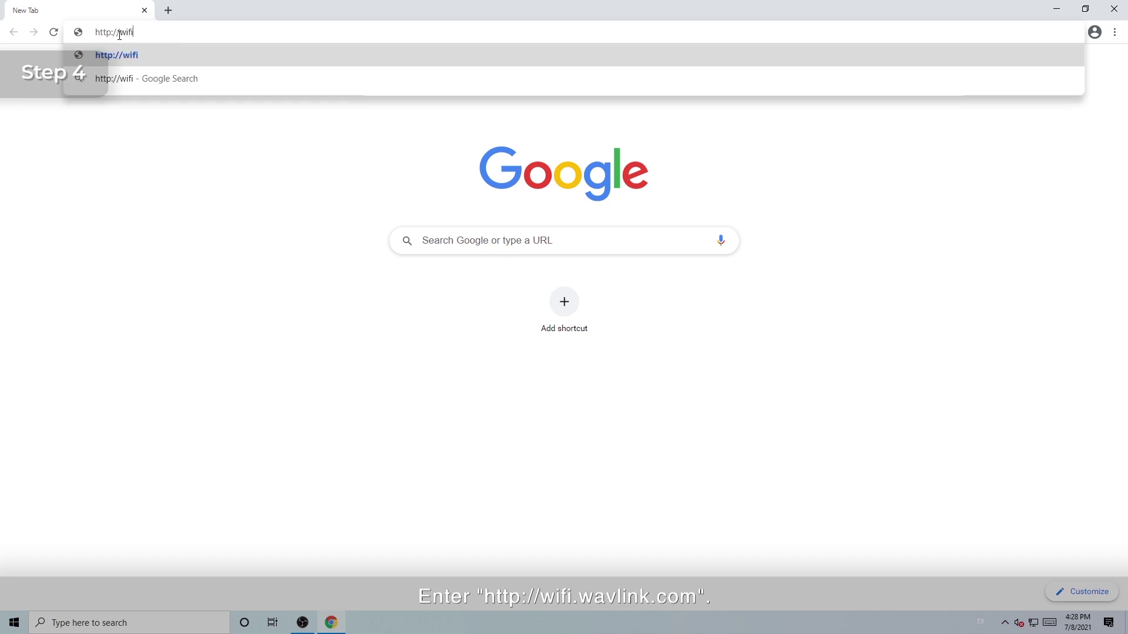
type(".wavli")
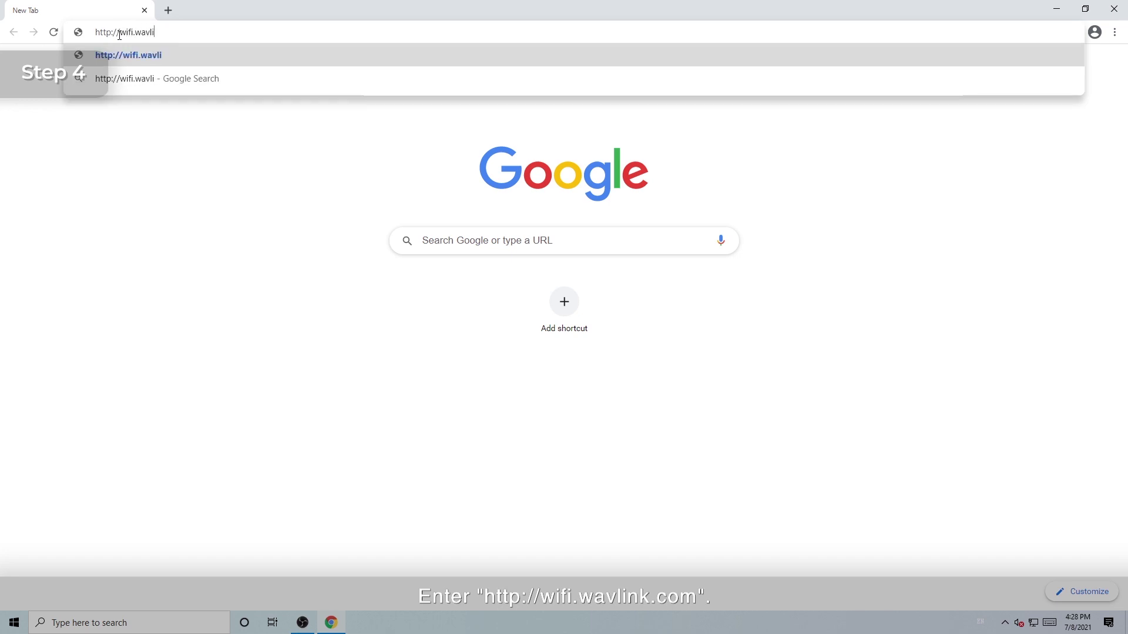
type("nk.com")
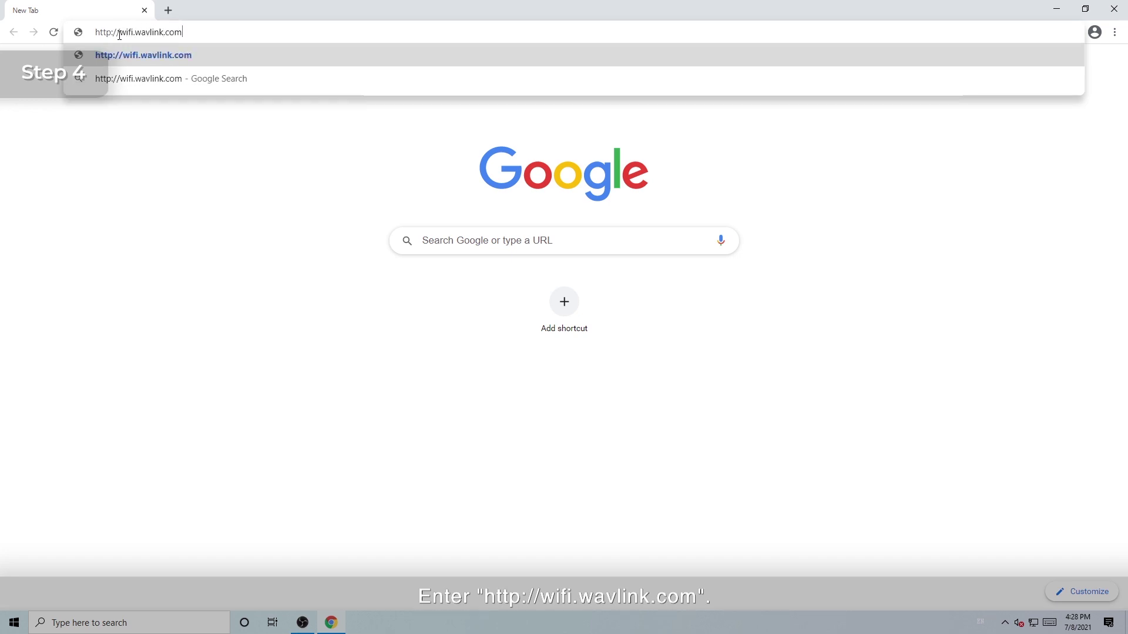
key("Return")
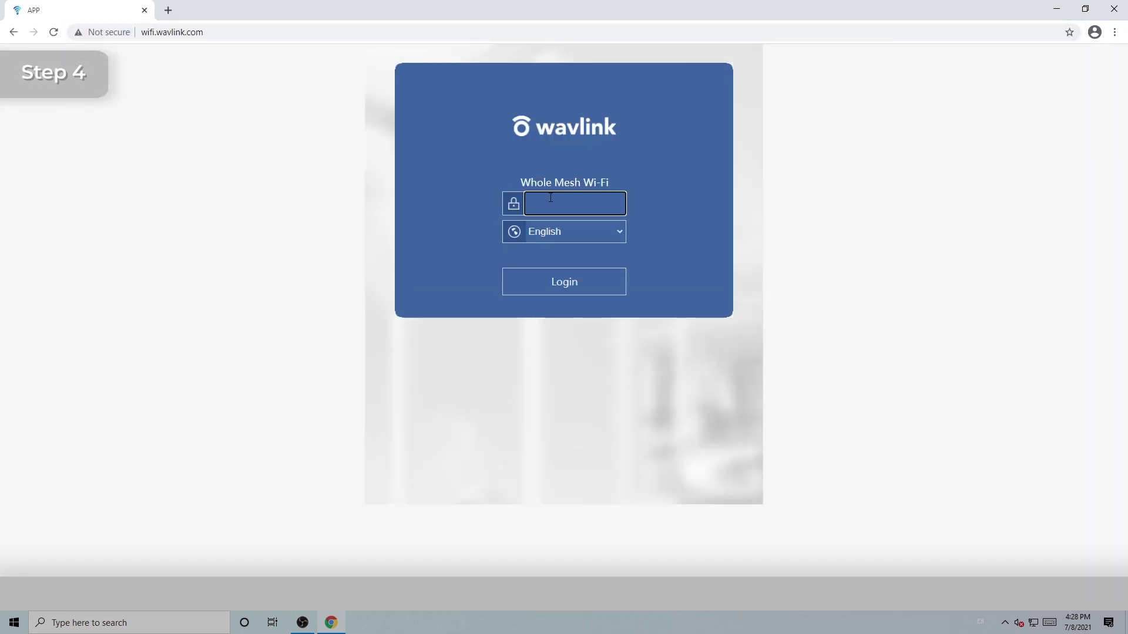
Log in with the admin password to show the Router(PPPOE) status with Internet Connected
type("admin123")
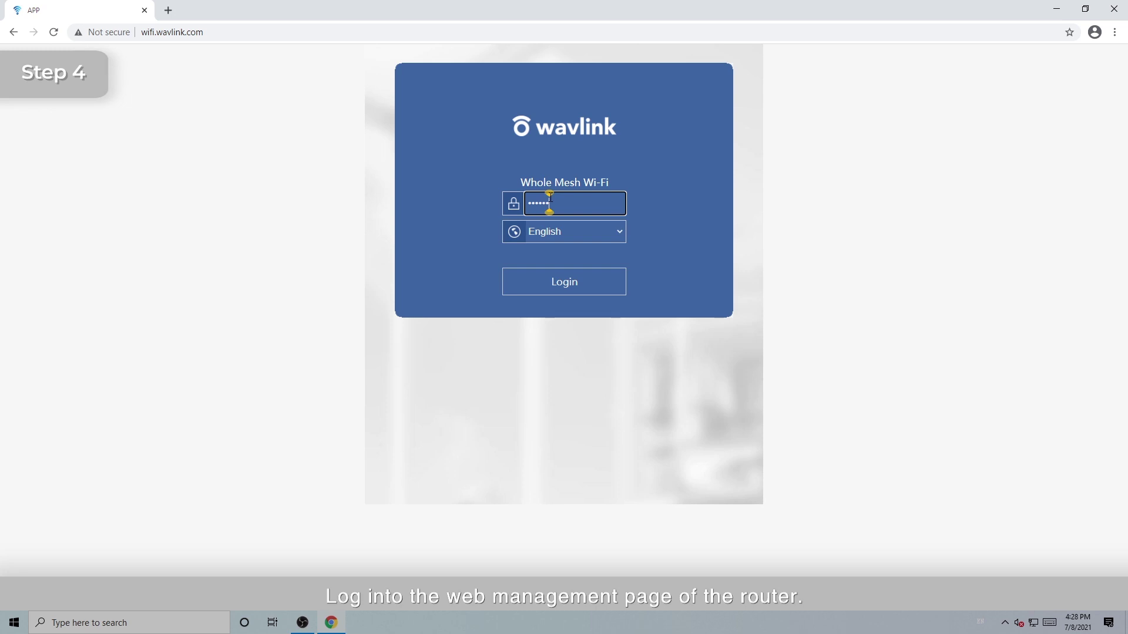
key("ctrl+v")
key("Return")
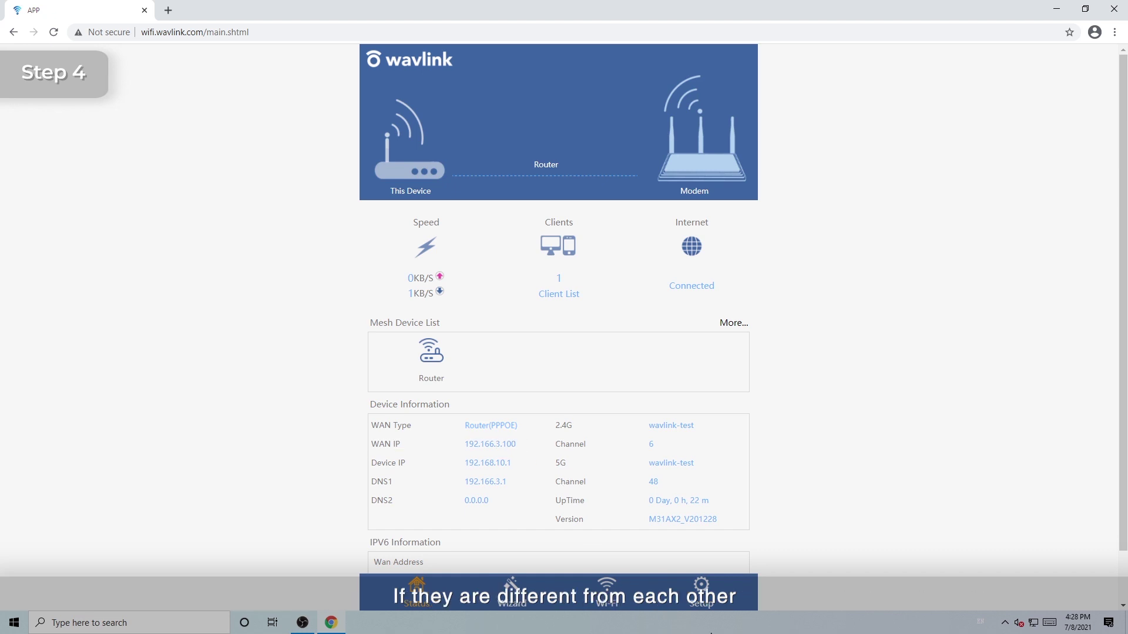
Switch the WAN type to PPPoE with the ISP account name and password, and apply it
left_click(701, 592)
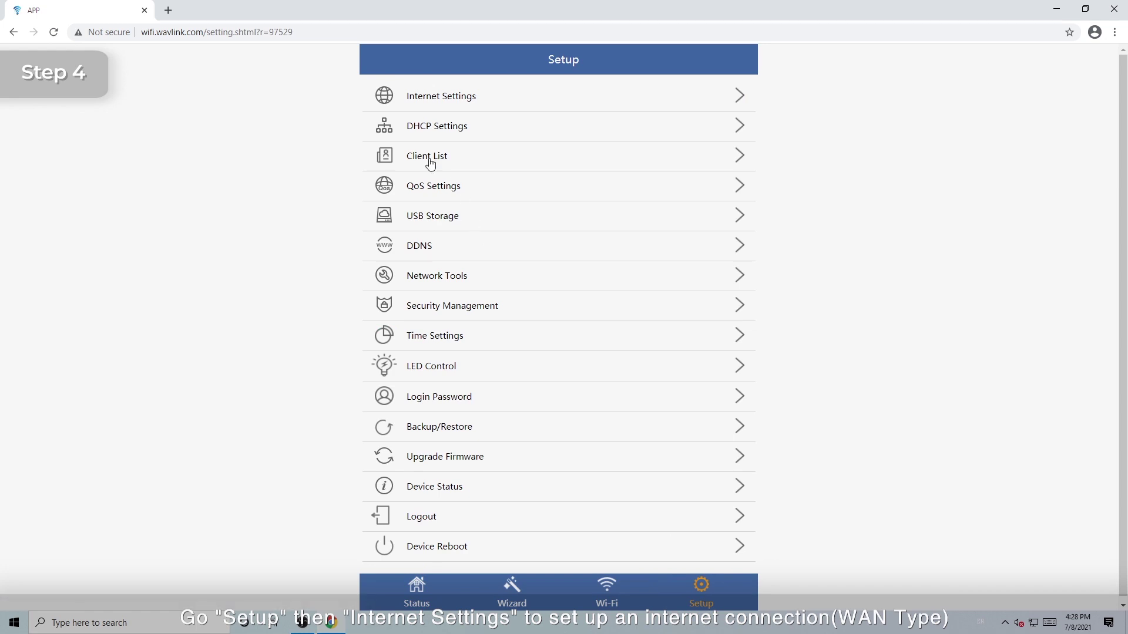
left_click(445, 96)
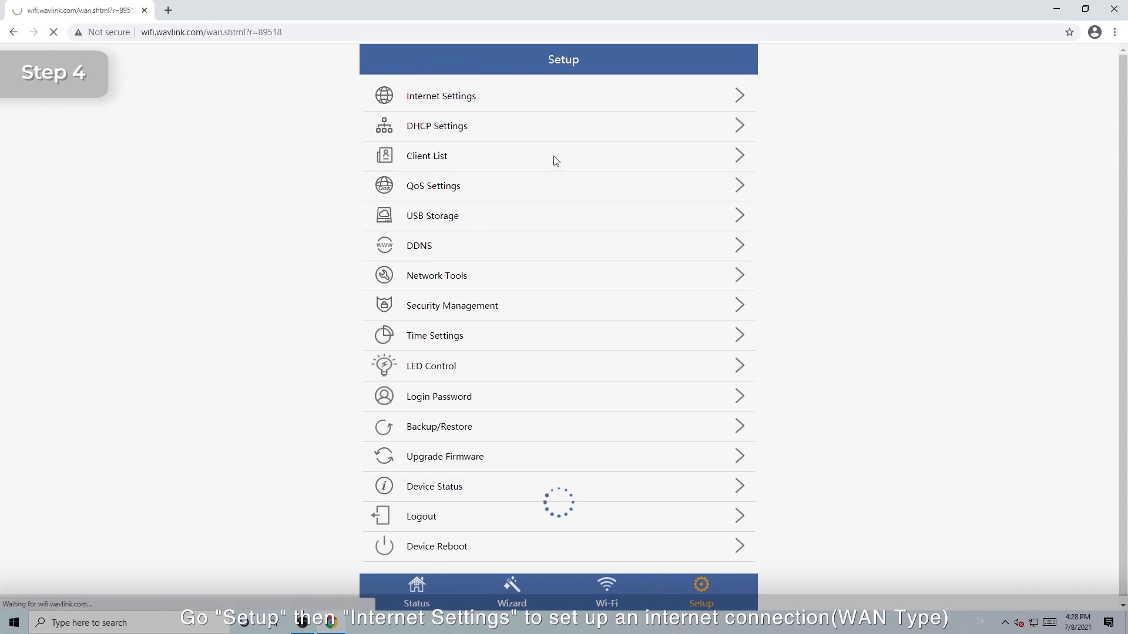
left_click(743, 134)
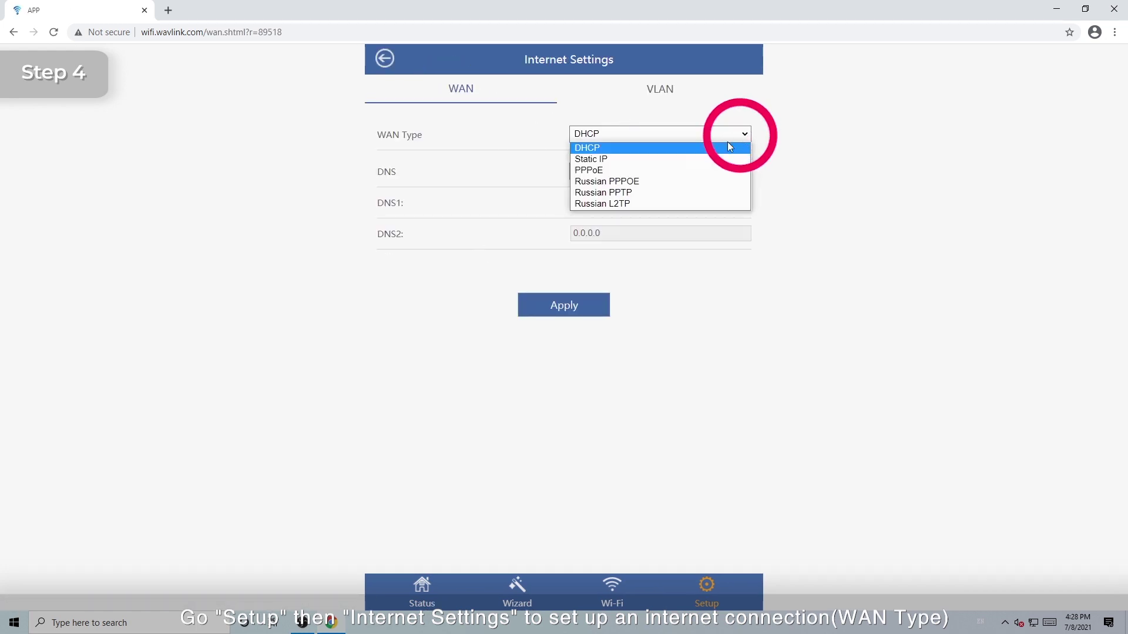
left_click(624, 169)
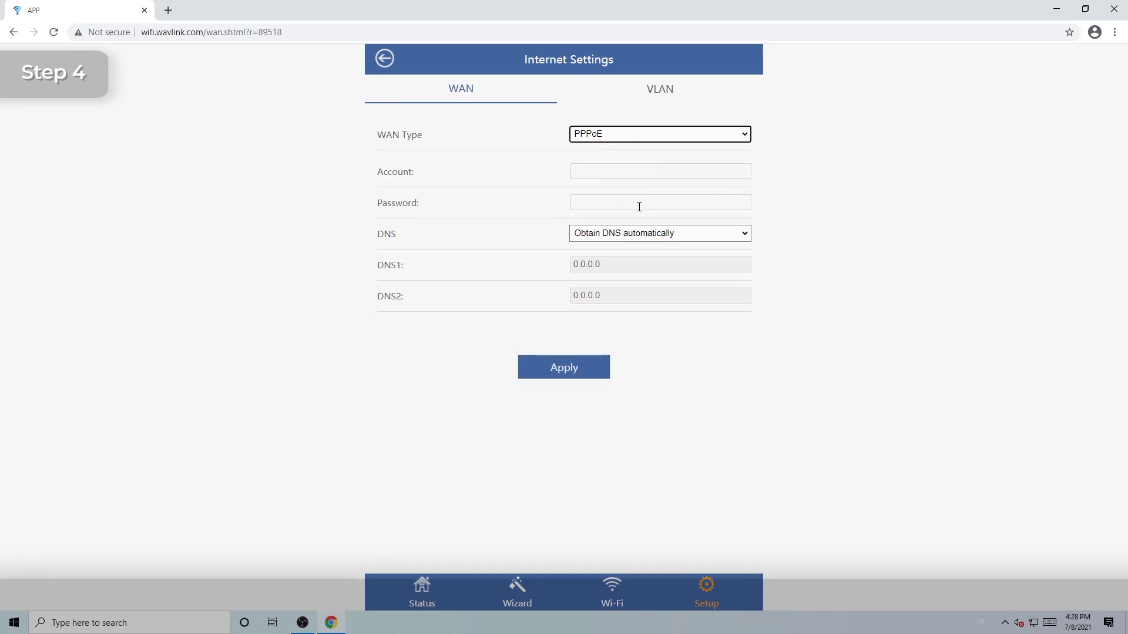
left_click(597, 169)
type("wavlink")
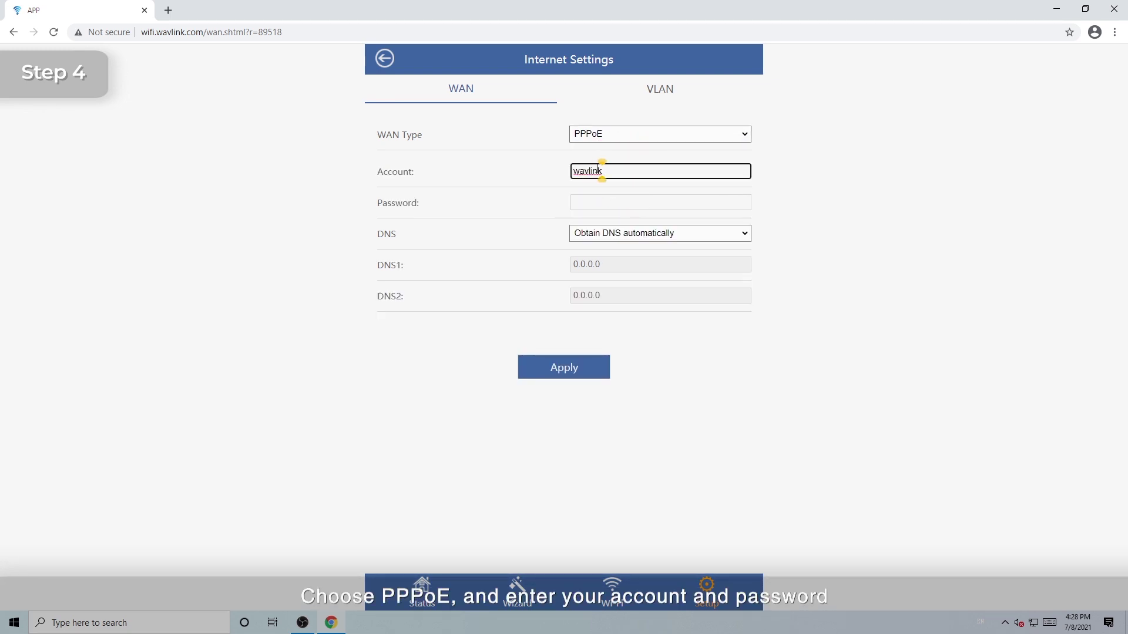
key("Tab")
type("**********")
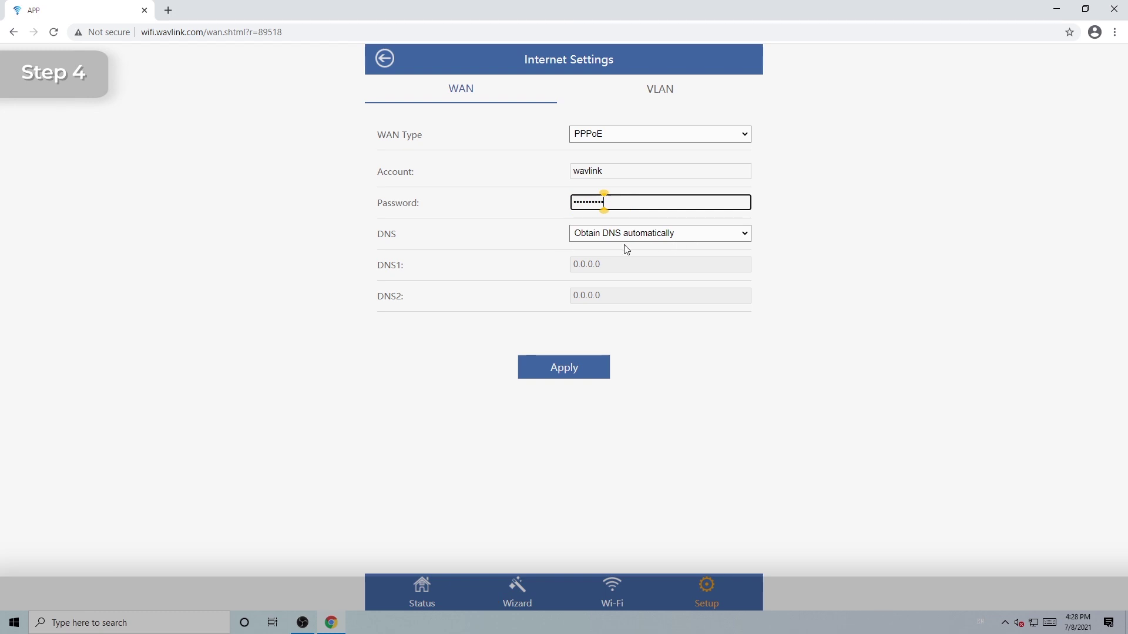
left_click(576, 370)
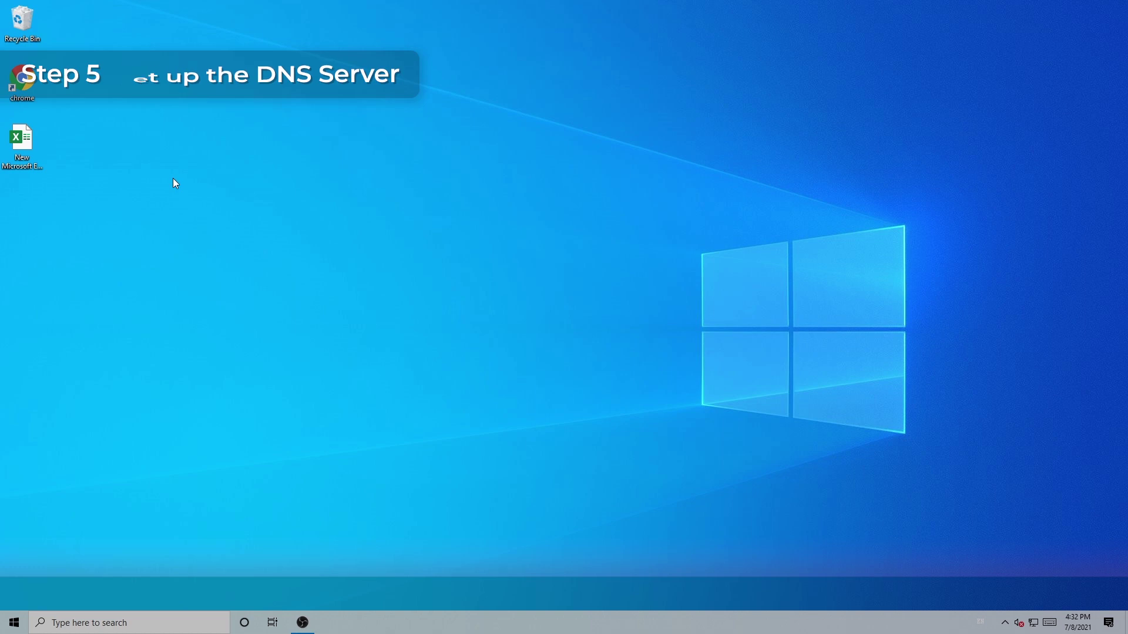
double_click(26, 85)
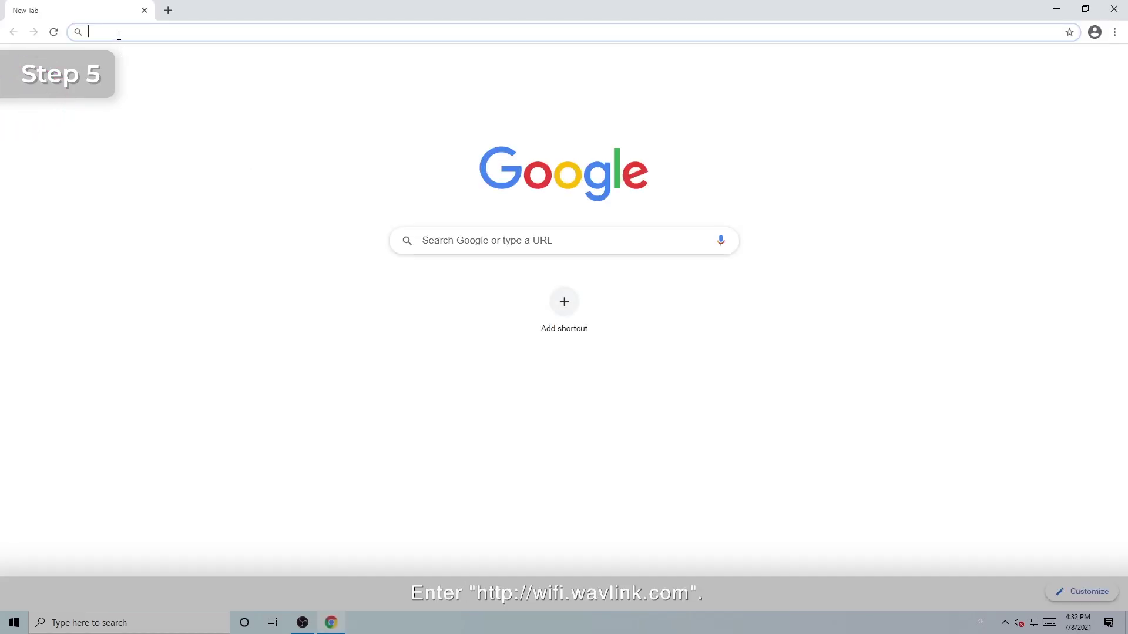
type("ht")
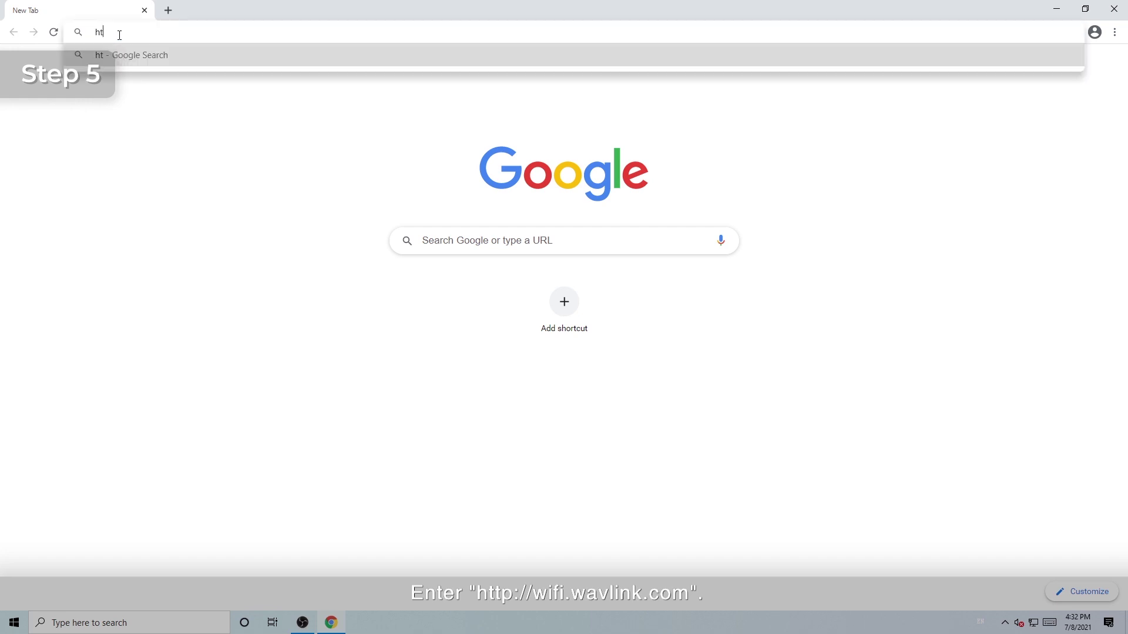
type("tp://wifi")
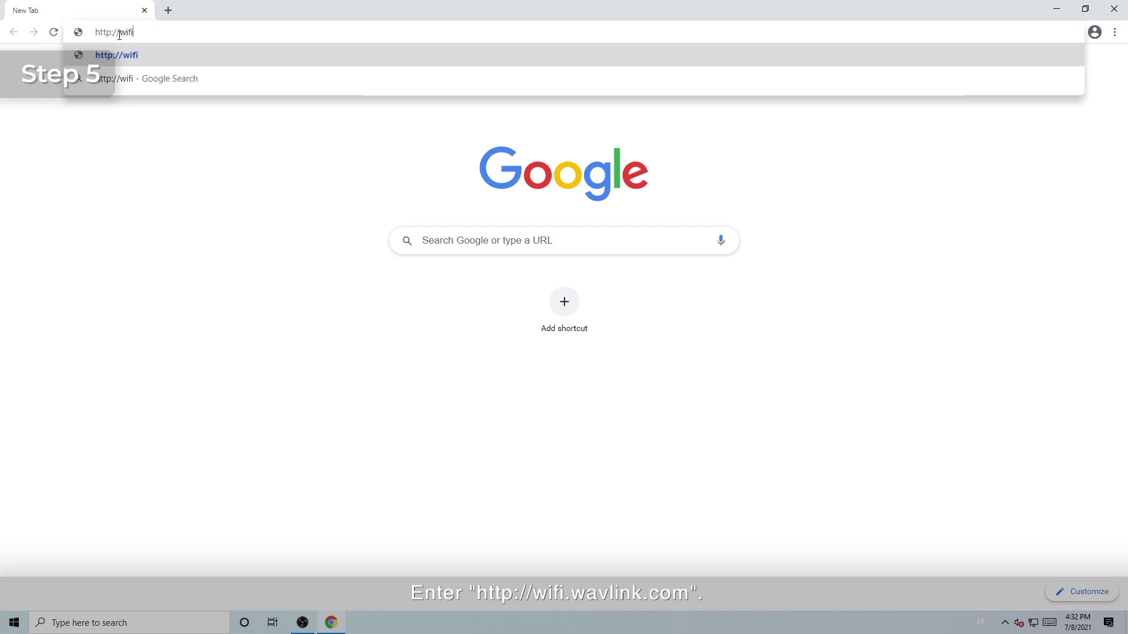
type(".wavlink")
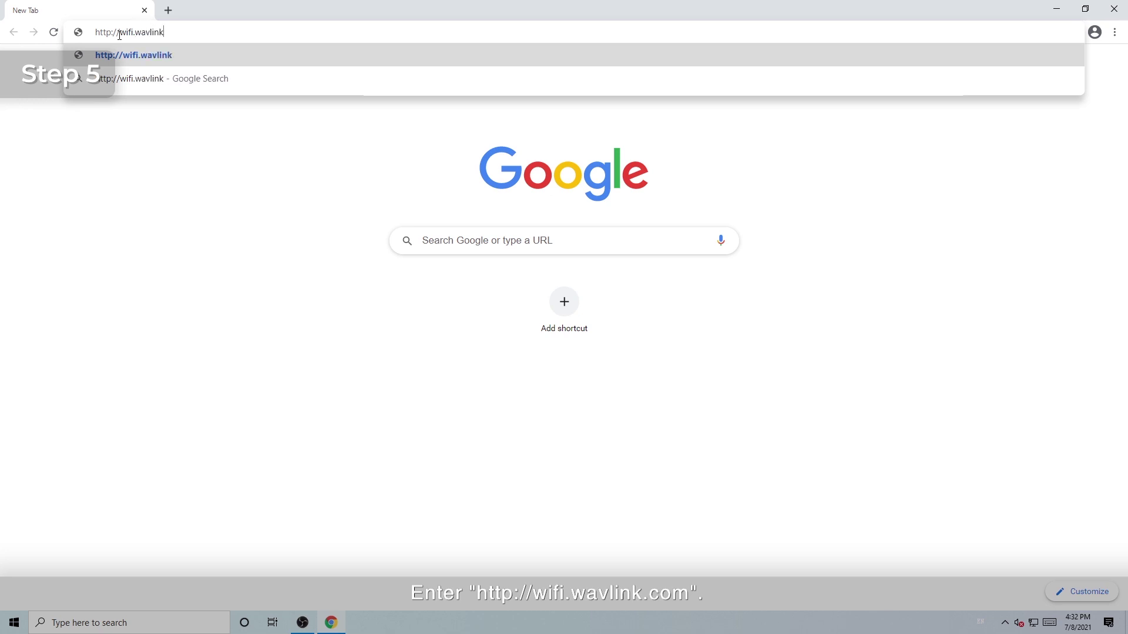
type(".com")
key("Return")
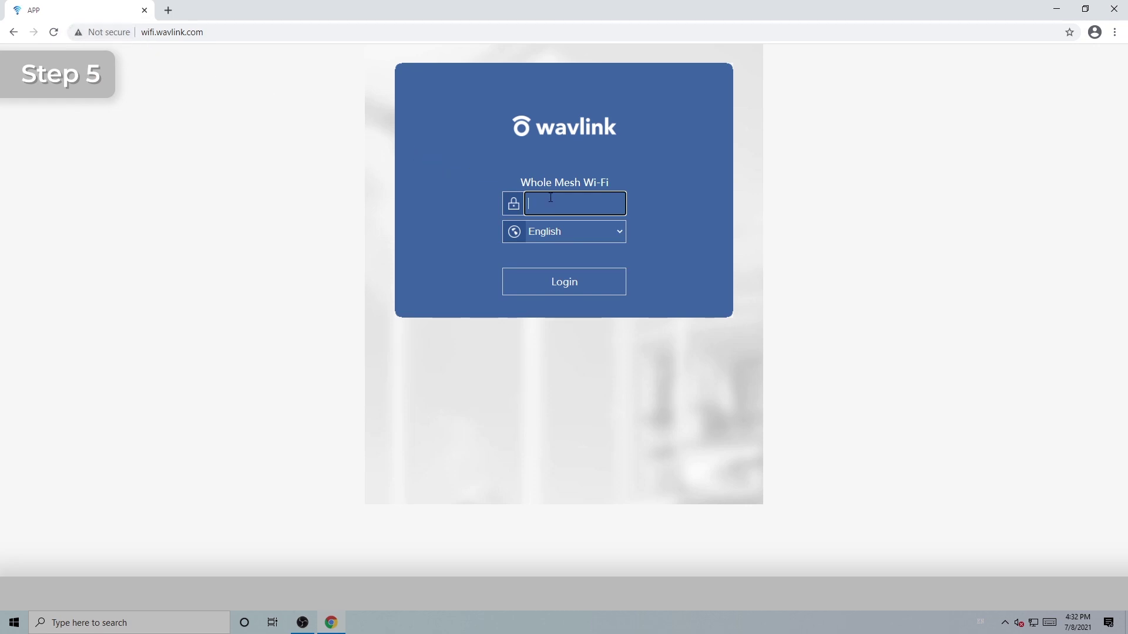
Log in to the router management page with the router password
type("admin")
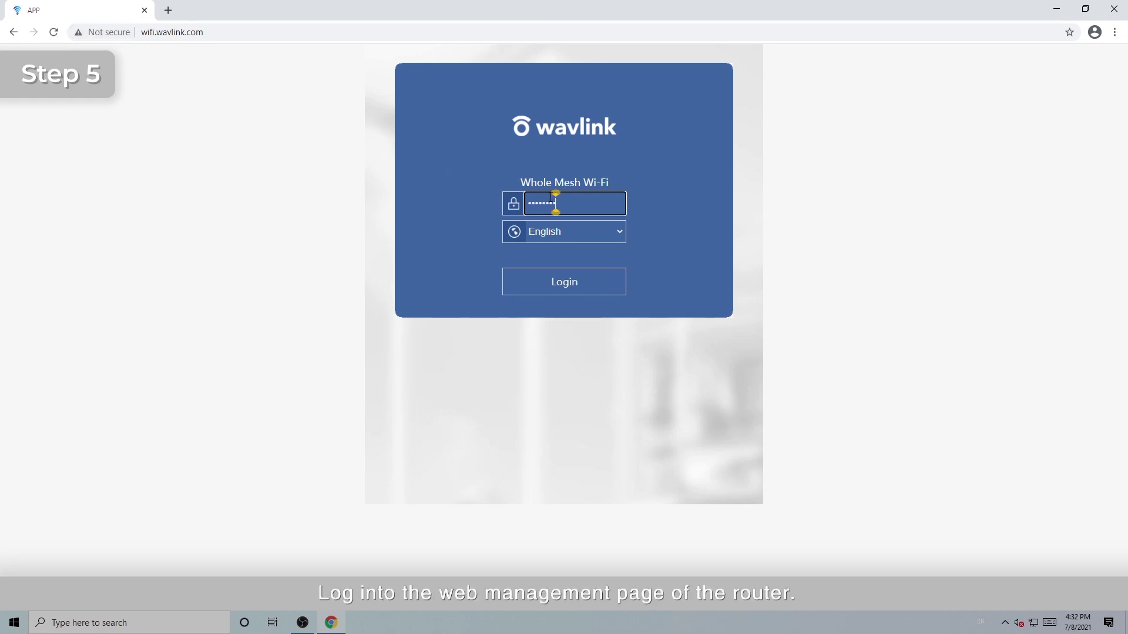
key("ctrl+v")
key("Return")
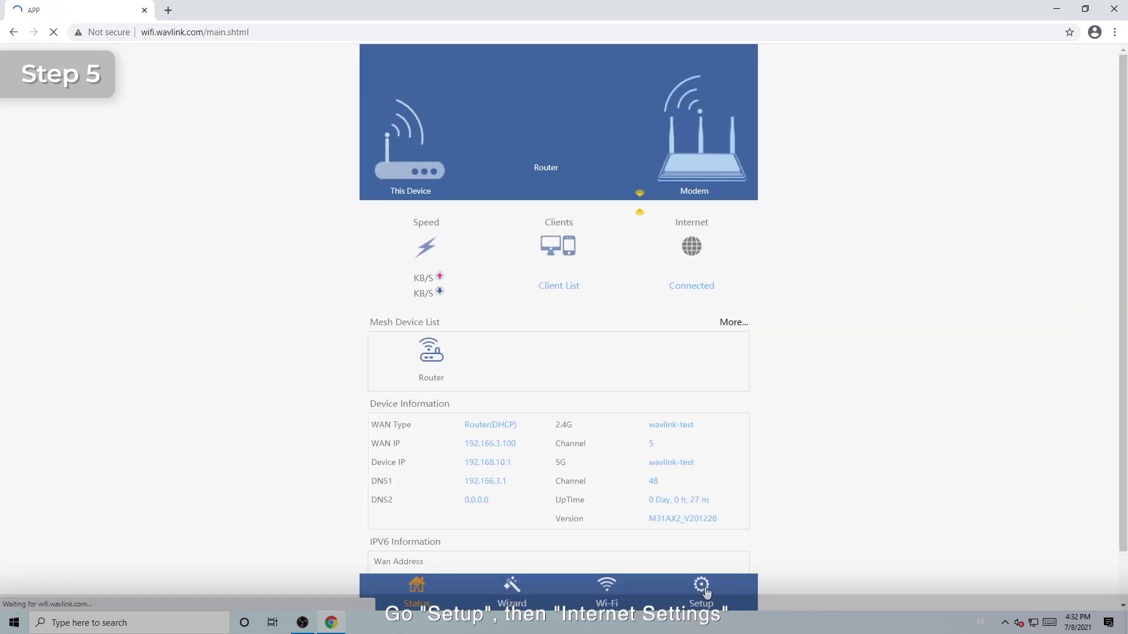
In Internet Settings, switch DNS to manual with DNS1 8.8.8.8 and DNS2 8.8.4.4, and apply
left_click(707, 587)
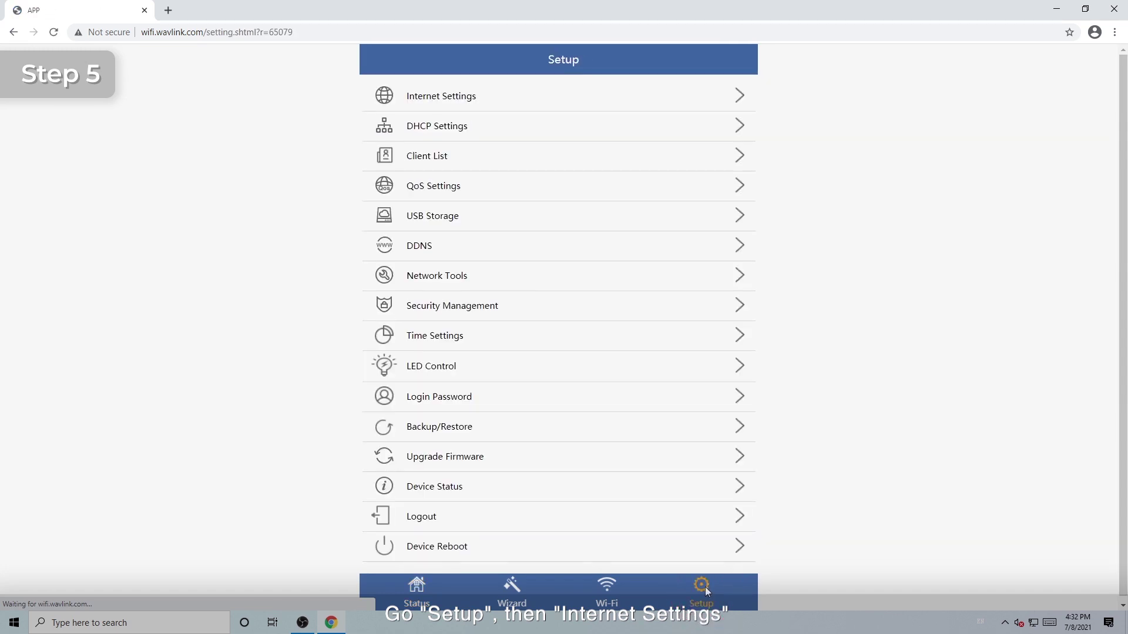
left_click(461, 96)
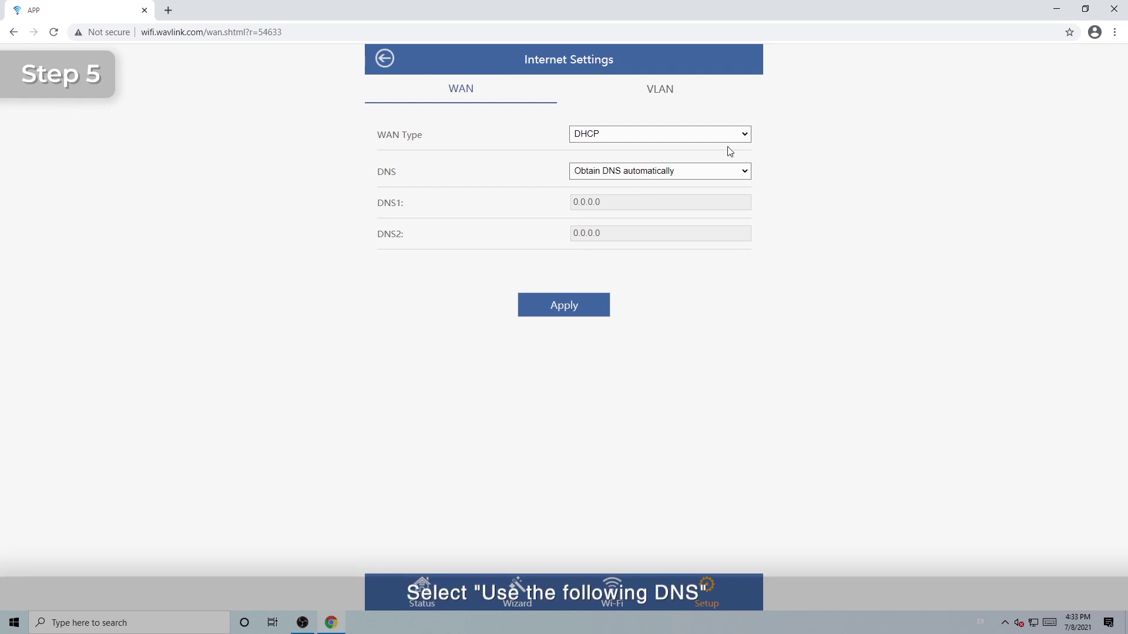
left_click(745, 172)
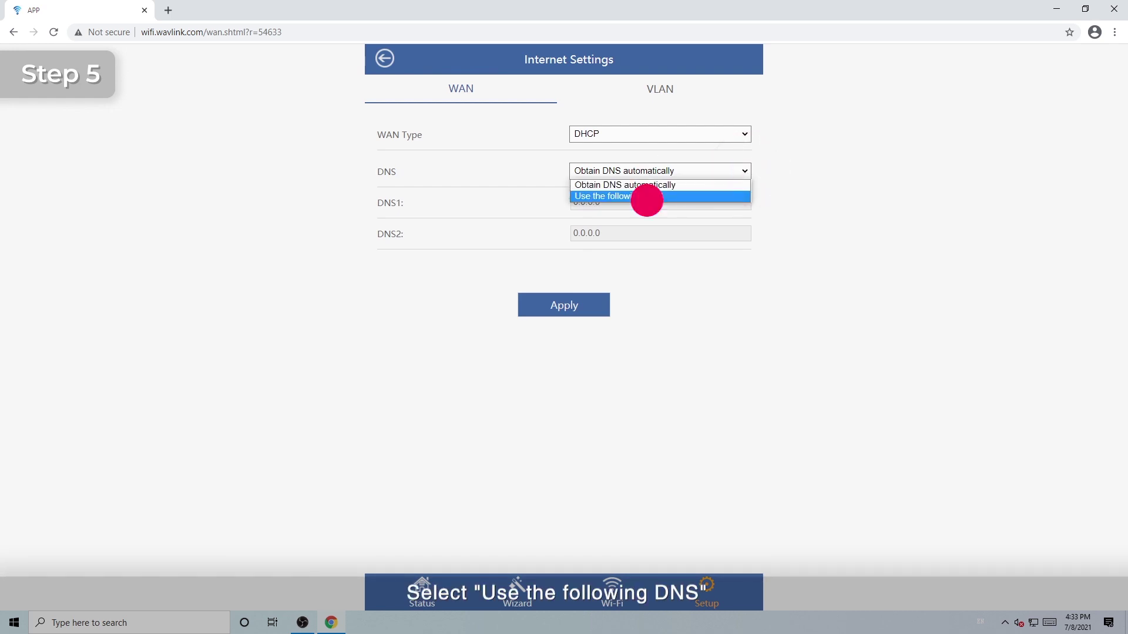
left_click(646, 197)
double_click(619, 203)
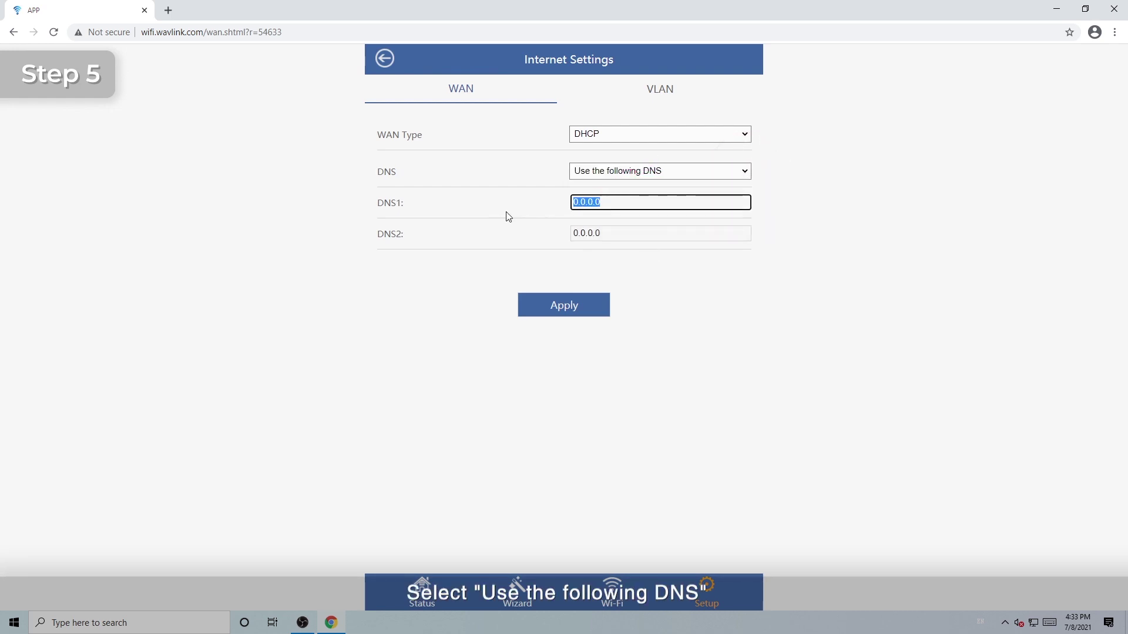
type("8.8")
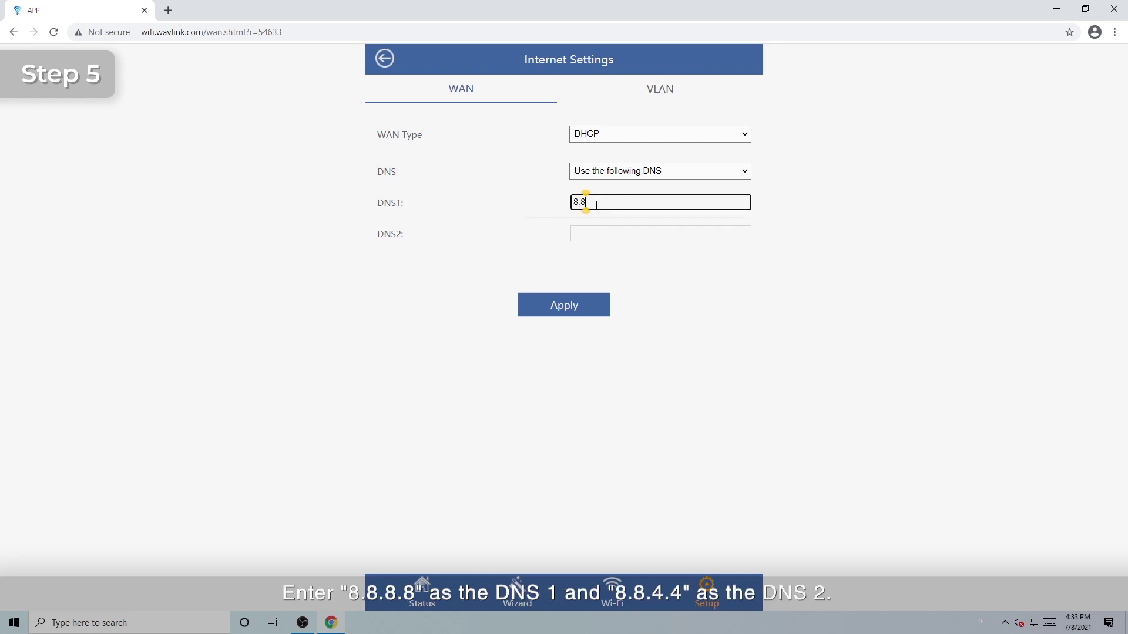
type(".8.8")
left_click(600, 232)
type("8.8.4.4")
left_click(585, 307)
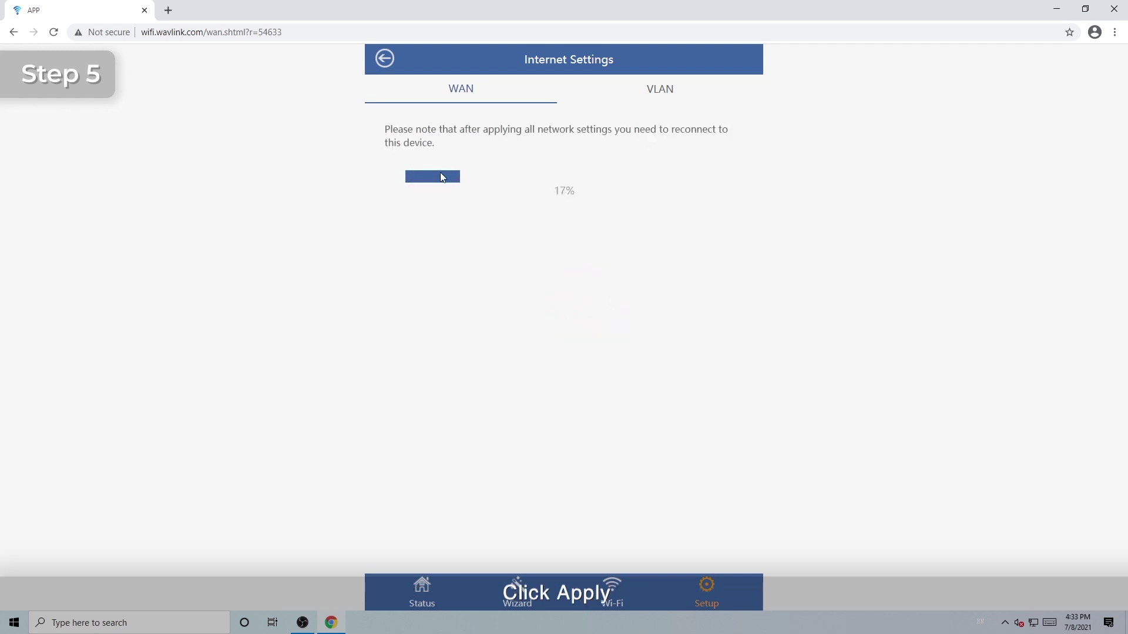